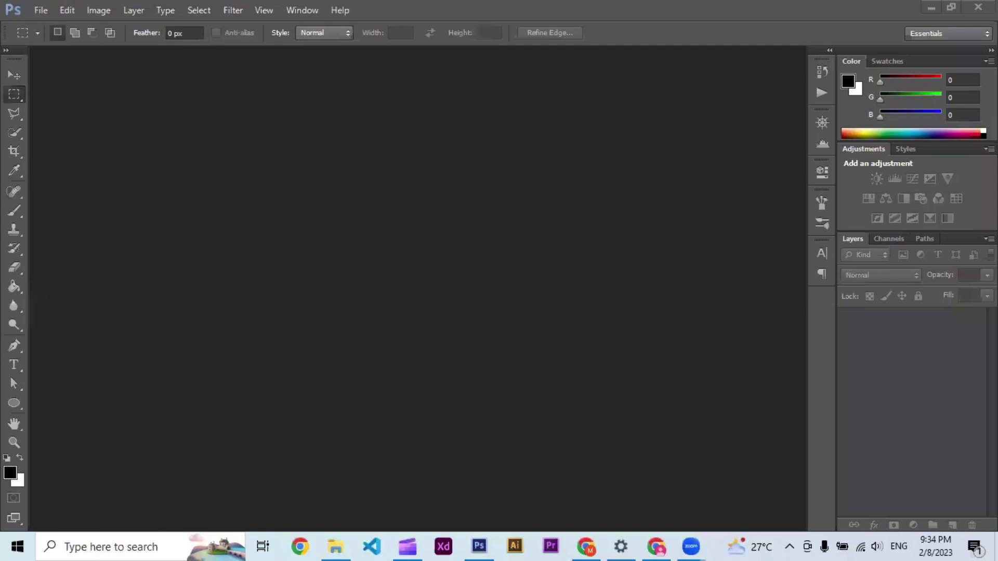
- Open the joel-mott palm-tree portrait from the Dark Gold Color Effect folder in Camera Raw
click(47, 13)
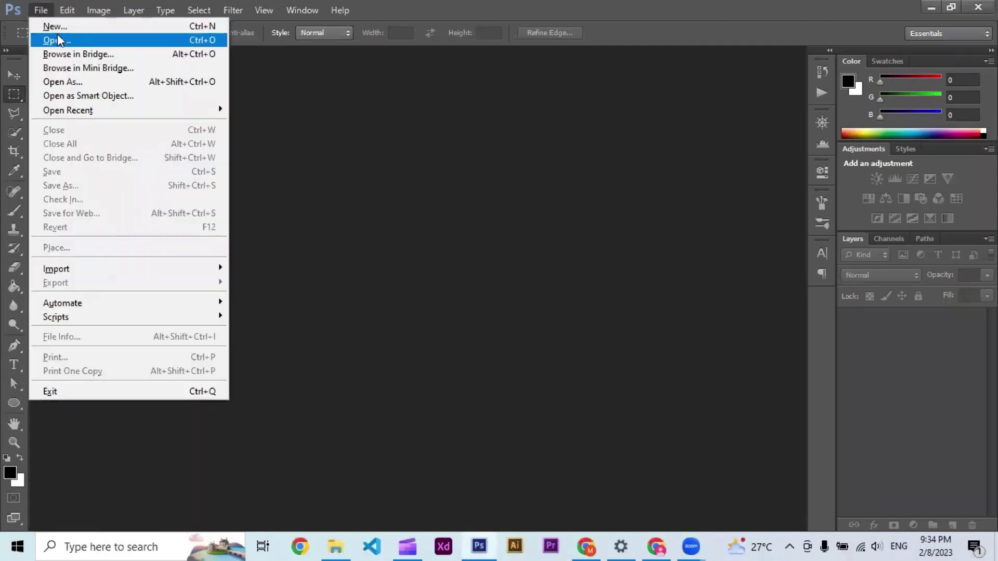
click(57, 34)
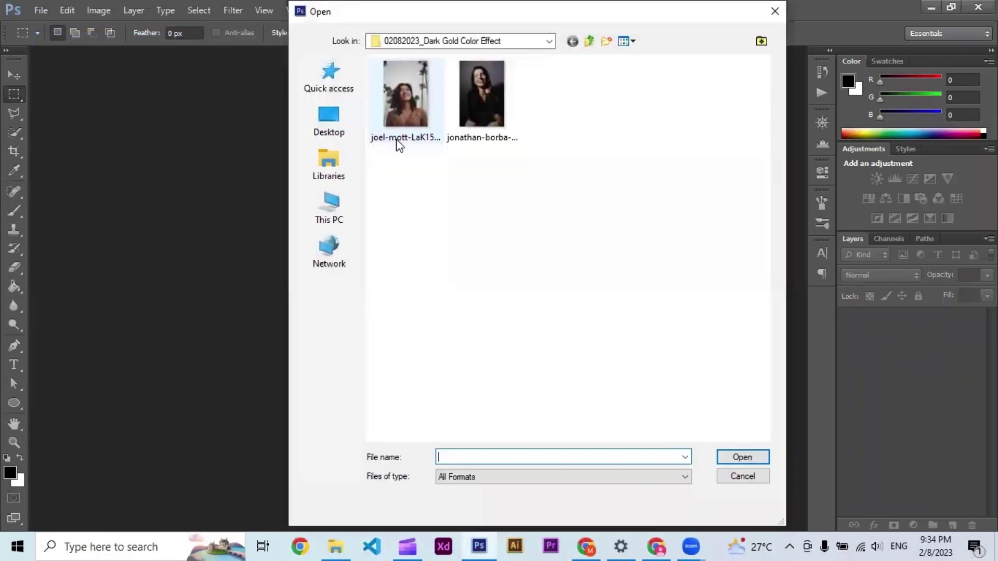
click(419, 101)
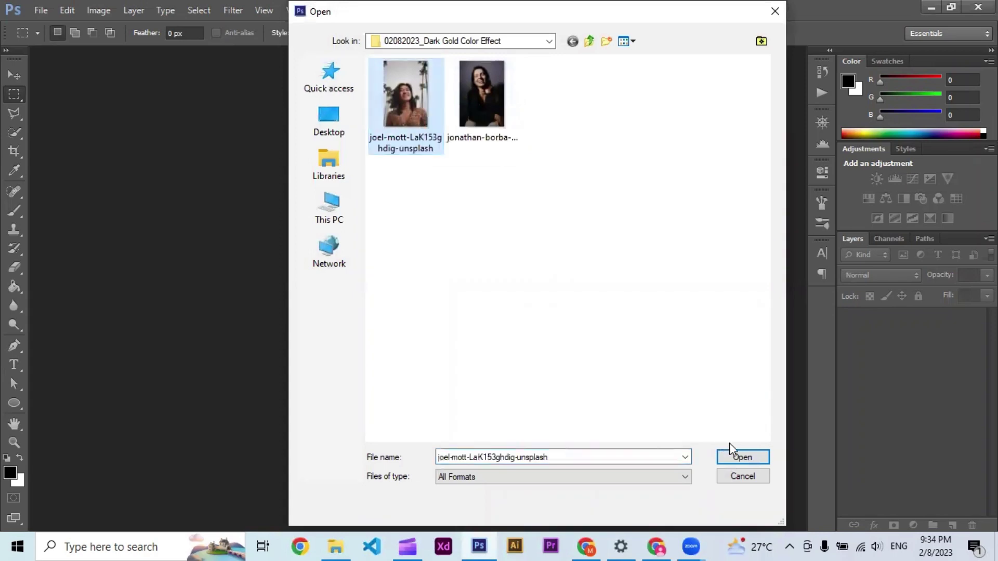
click(740, 458)
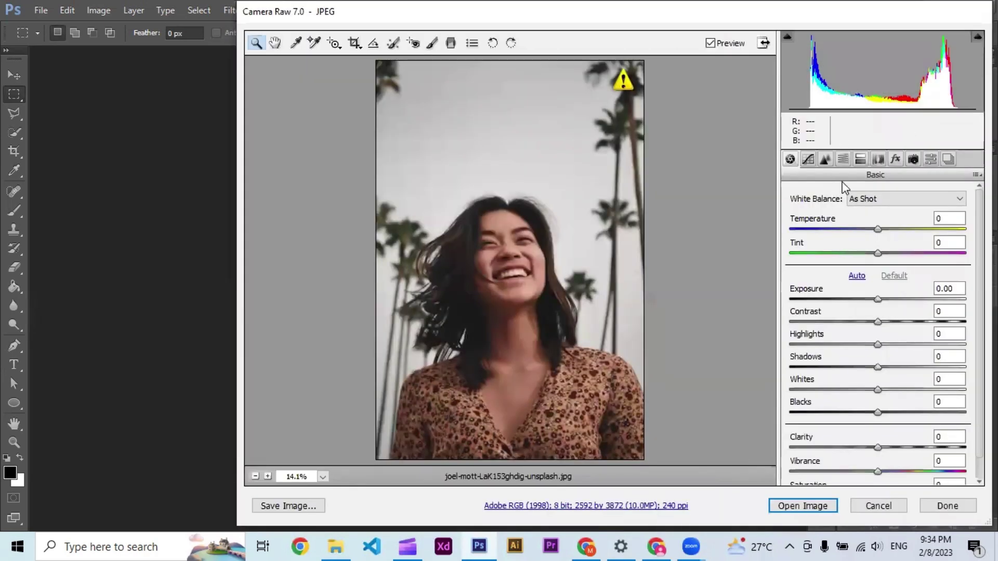
- Set Temperature +10, Contrast +20 and Highlights +20 in the Basic panel
click(944, 219)
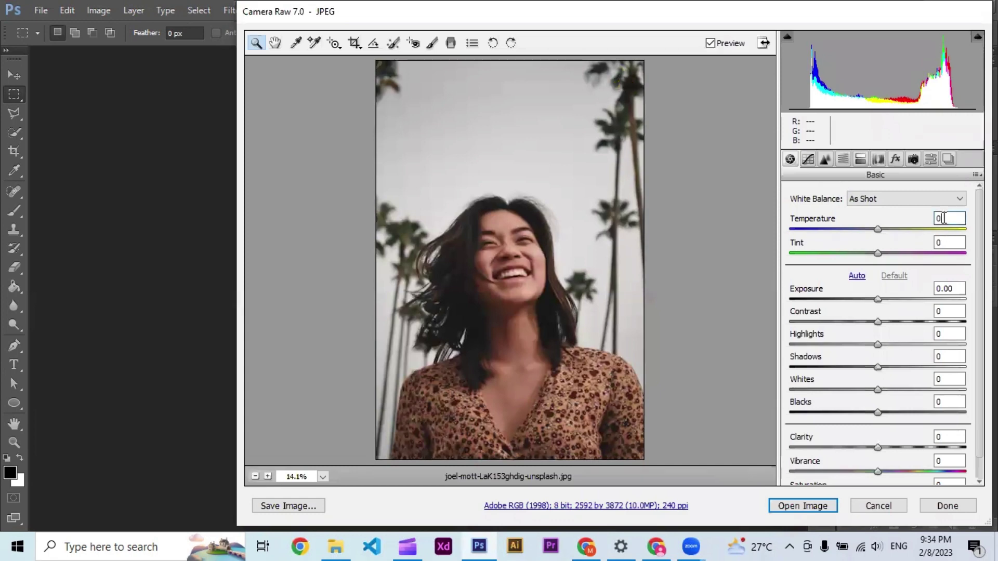
text(10)
key(Tab)
key(Tab)
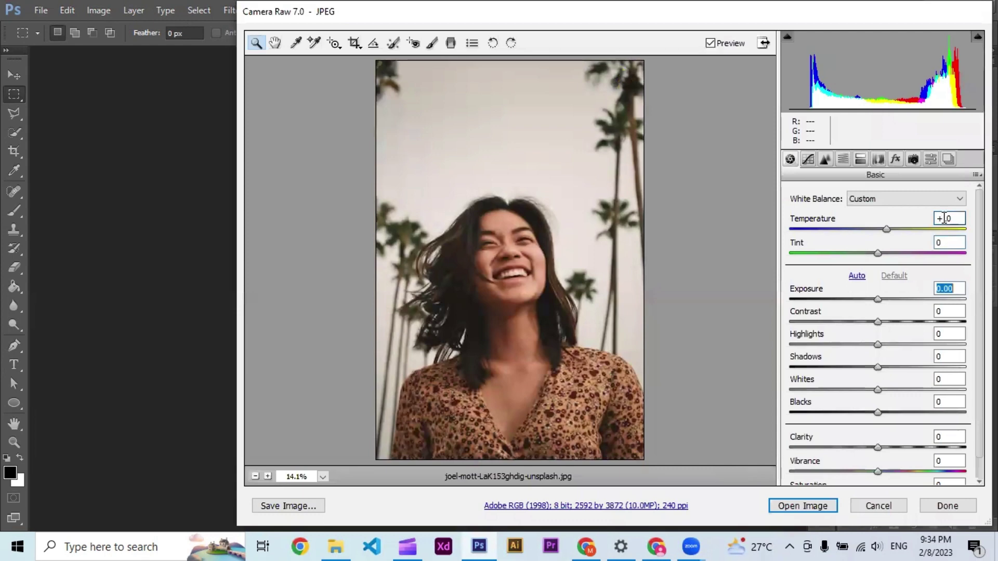
key(Tab)
text(20)
key(Tab)
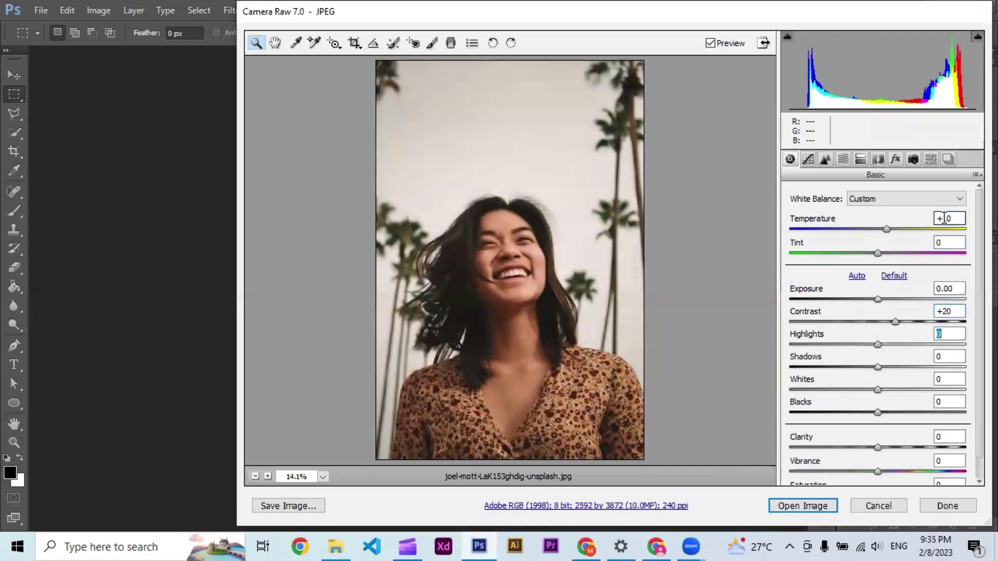
text(20)
key(Tab)
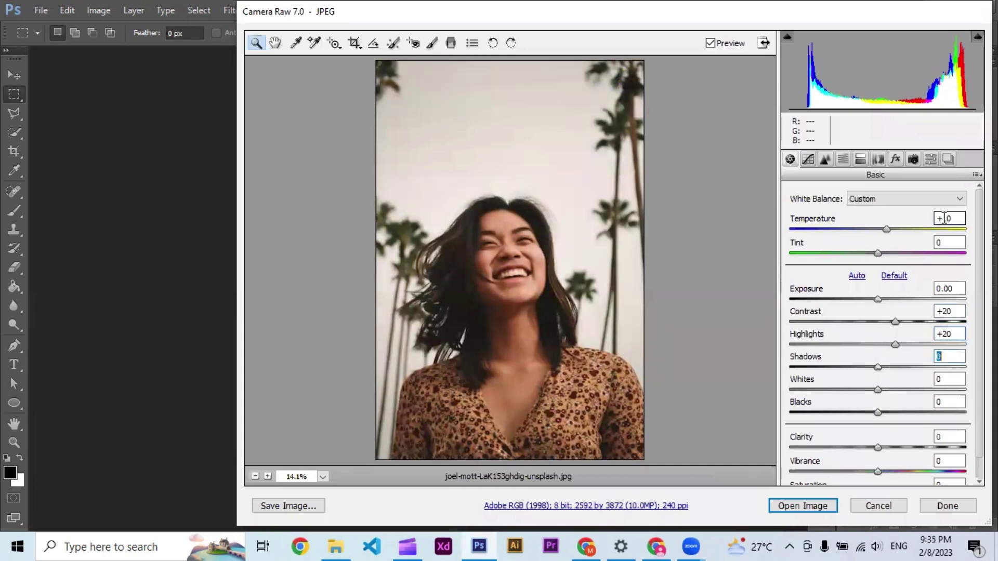
- Set Shadows −30, Clarity +20 and Blacks −30
text(-30)
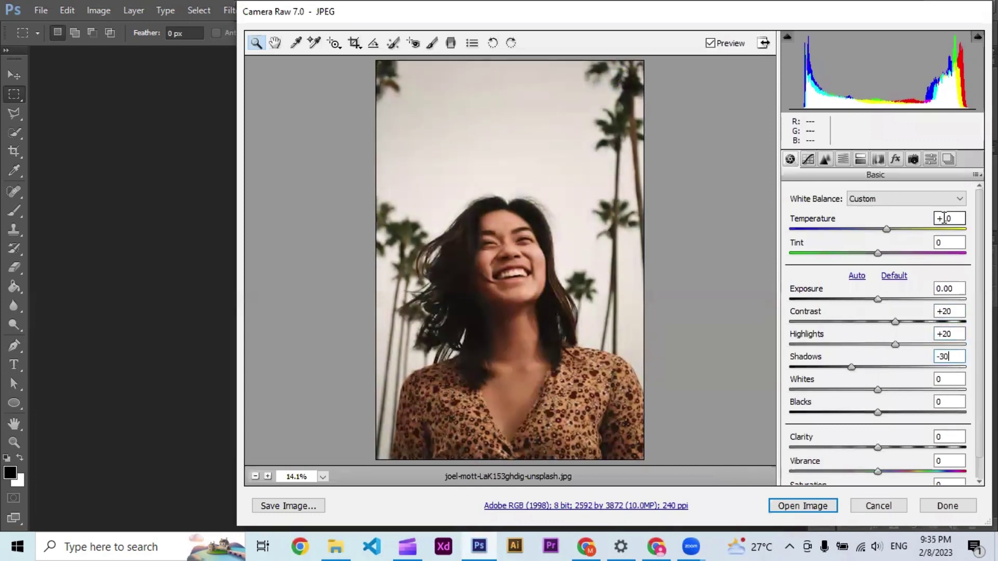
key(Tab)
key(Tab)
text(20)
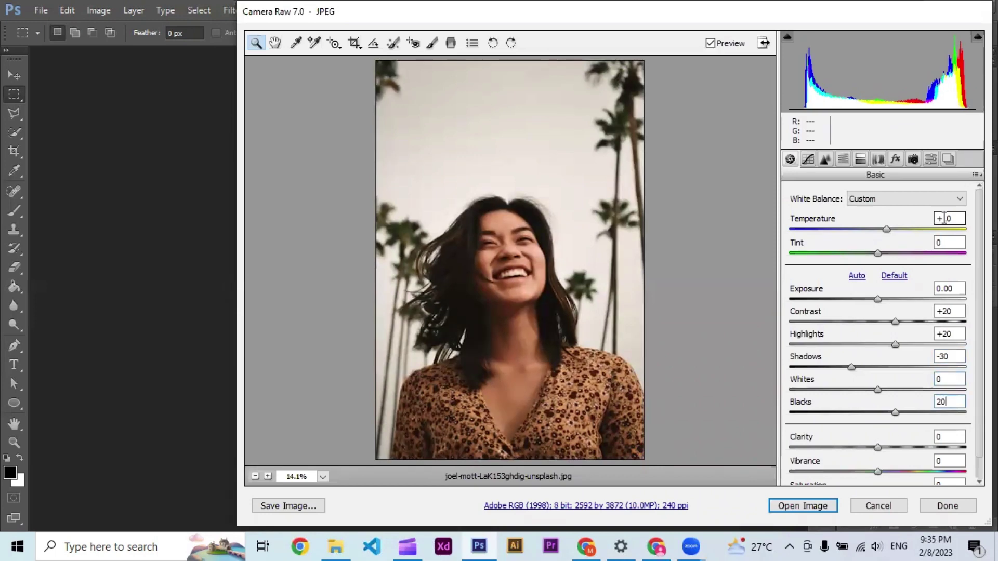
scroll(944, 218, down, 1)
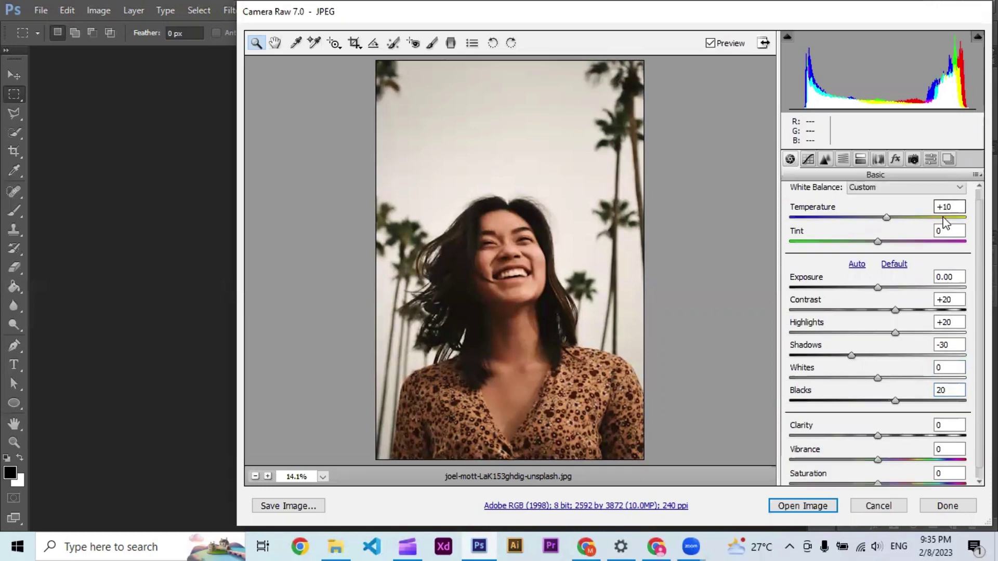
click(947, 422)
key(BackSpace)
text(20)
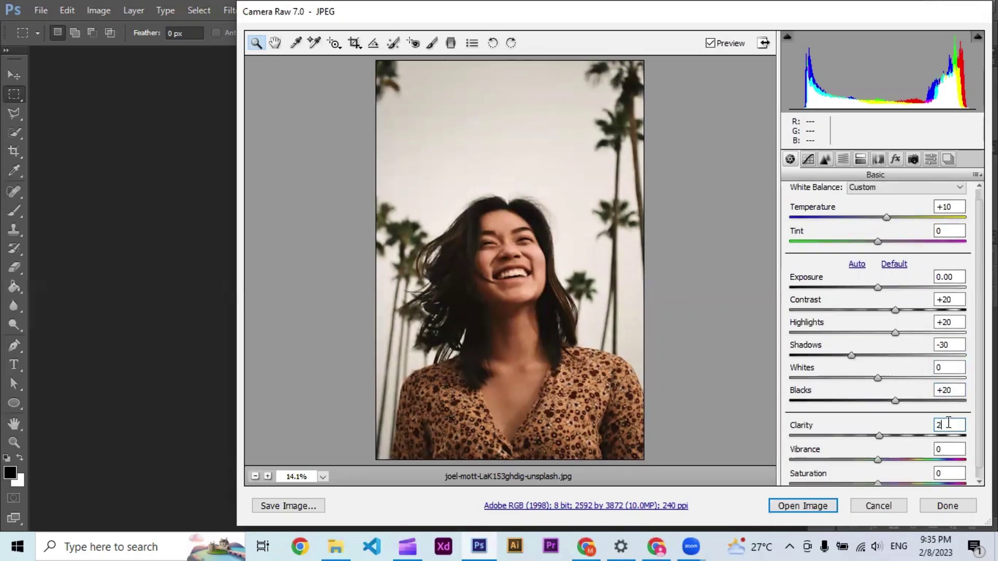
click(954, 388)
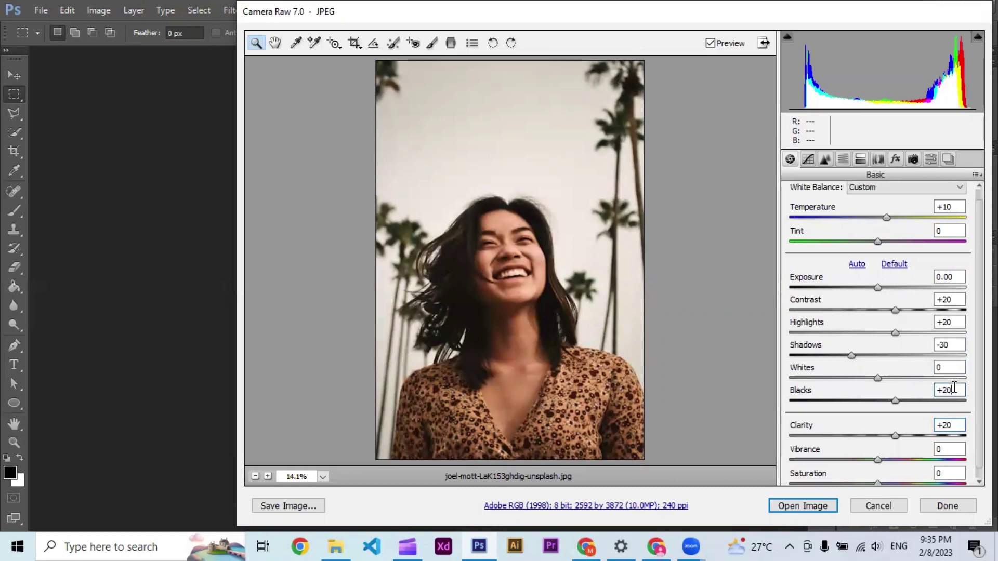
key(BackSpace)
text(-)
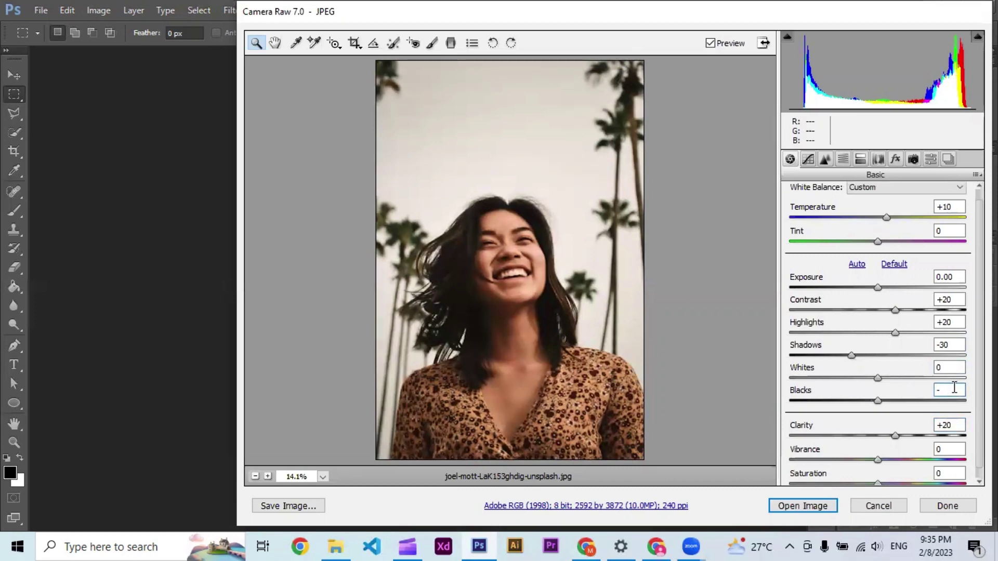
text(30)
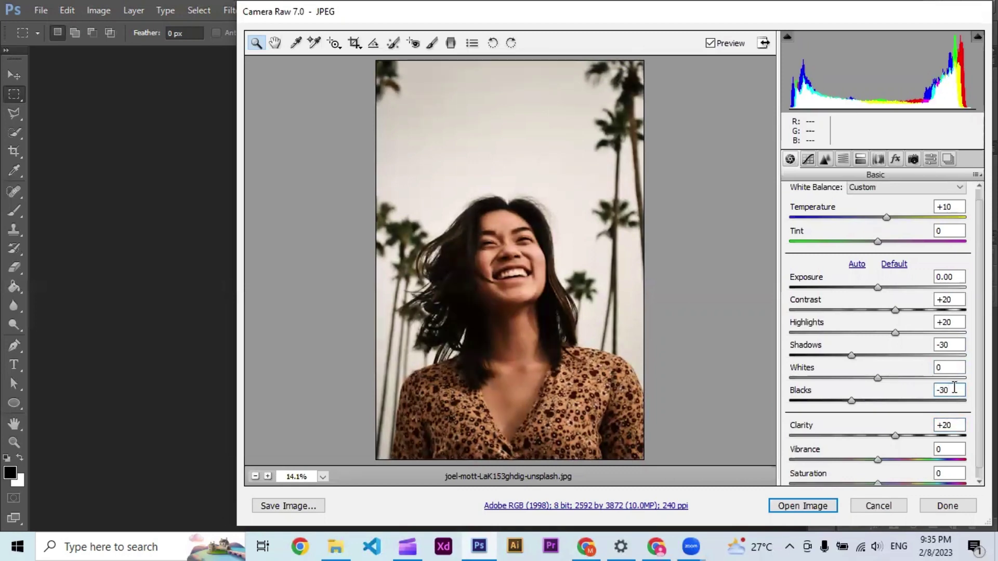
- Lift the point tone curve's black point to output 15
click(809, 160)
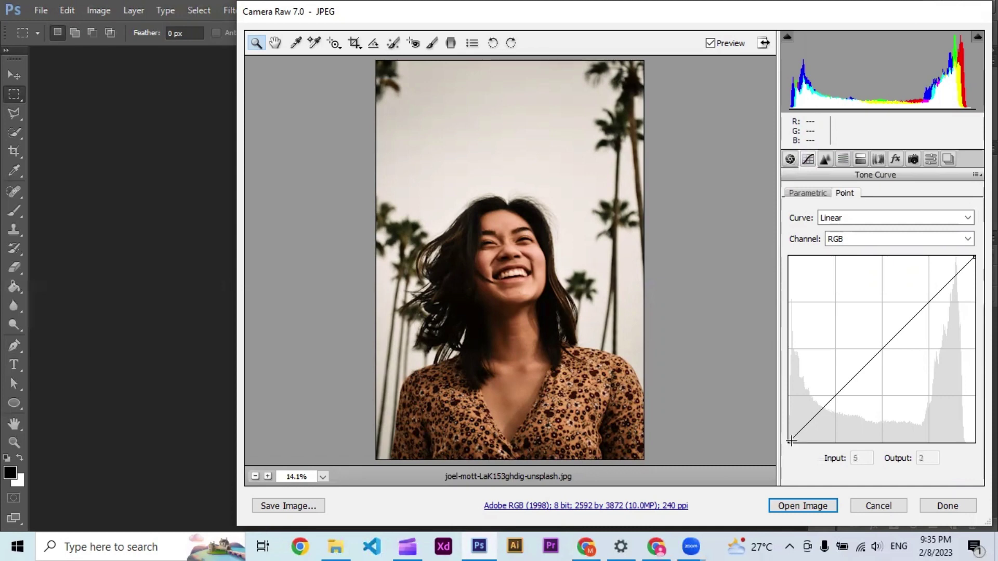
drag(789, 440, 789, 435)
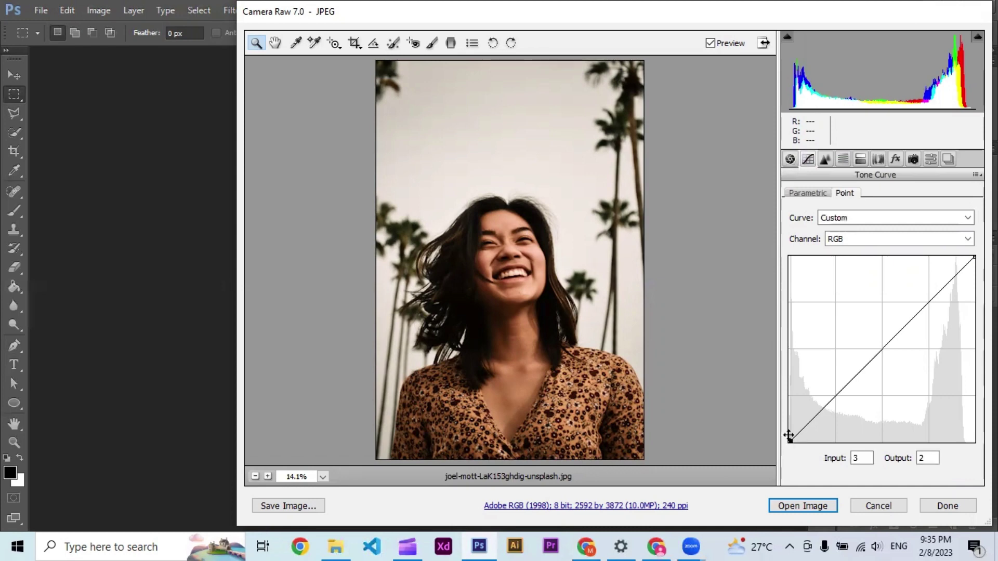
double_click(928, 458)
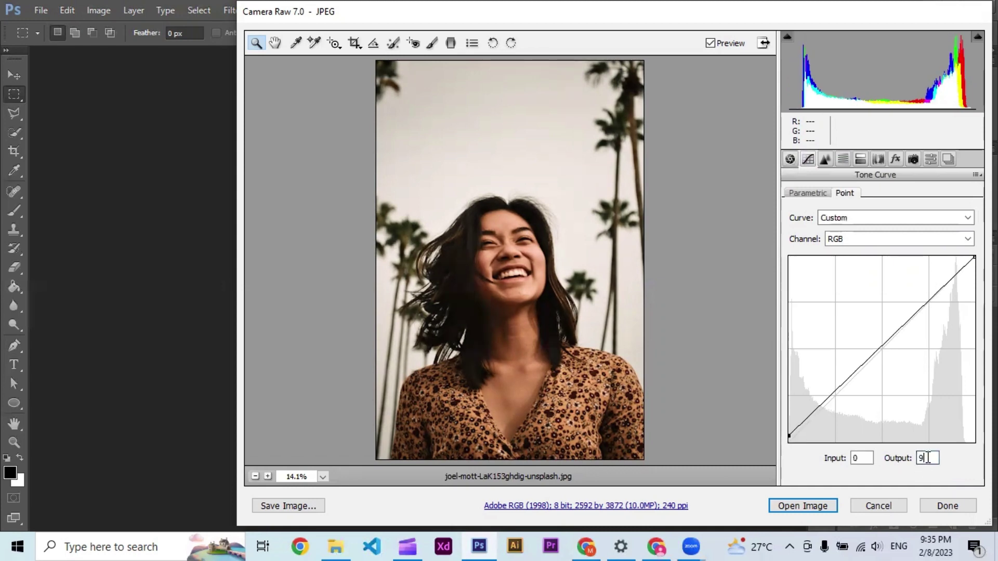
text(15)
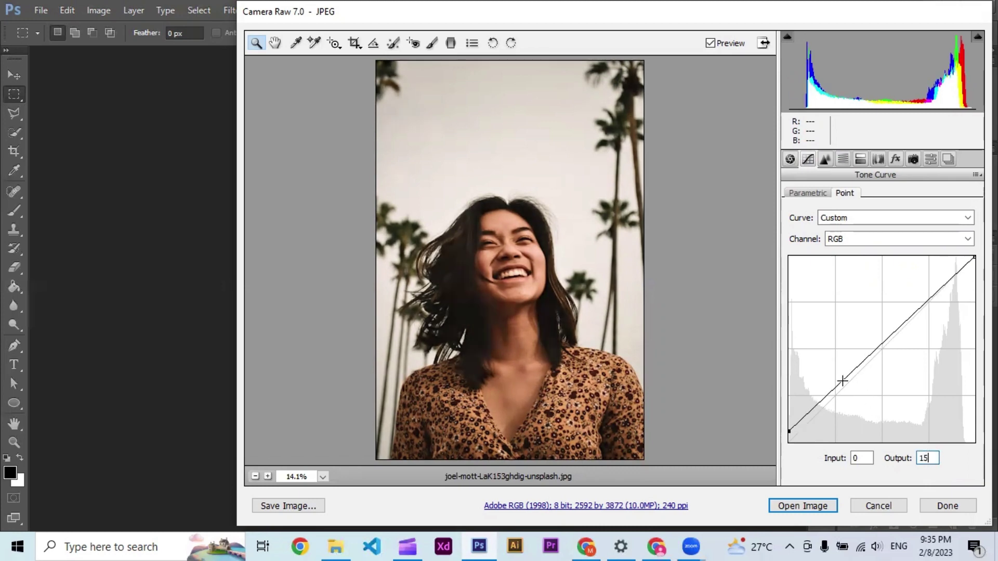
- Add a shadow point to the tone curve at input 54, output 37
drag(833, 388, 833, 396)
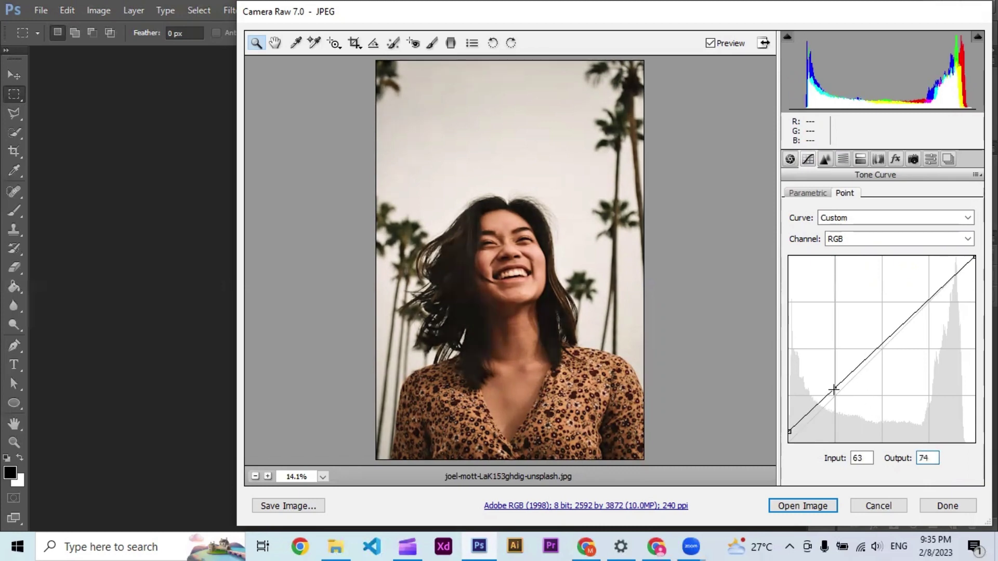
double_click(861, 458)
key(BackSpace)
text(5)
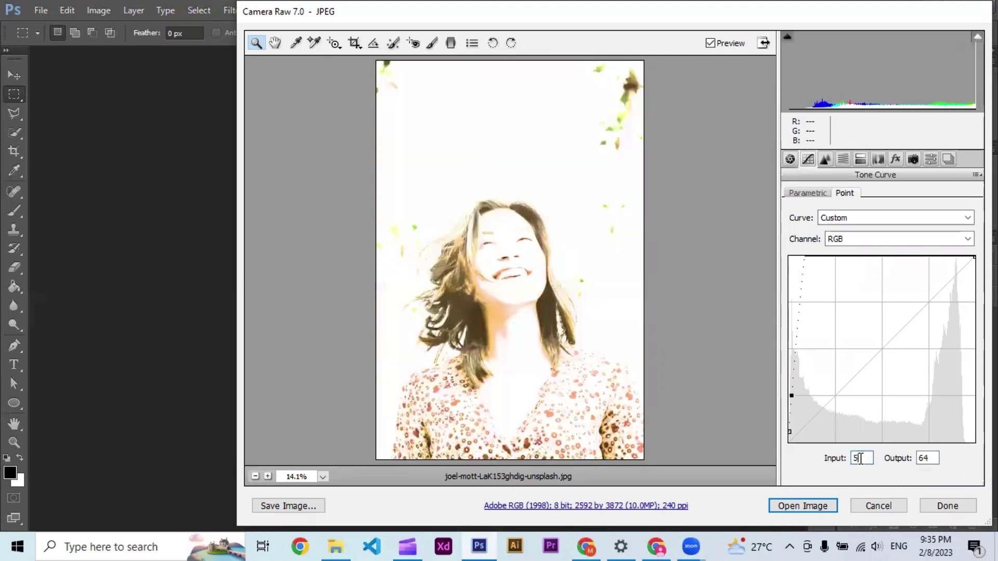
text(4)
key(Tab)
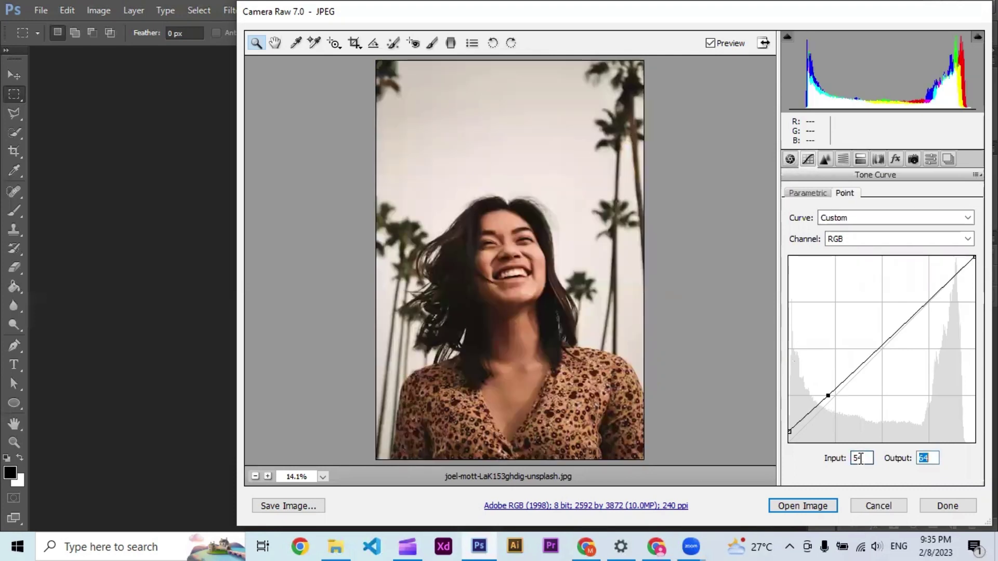
text(37)
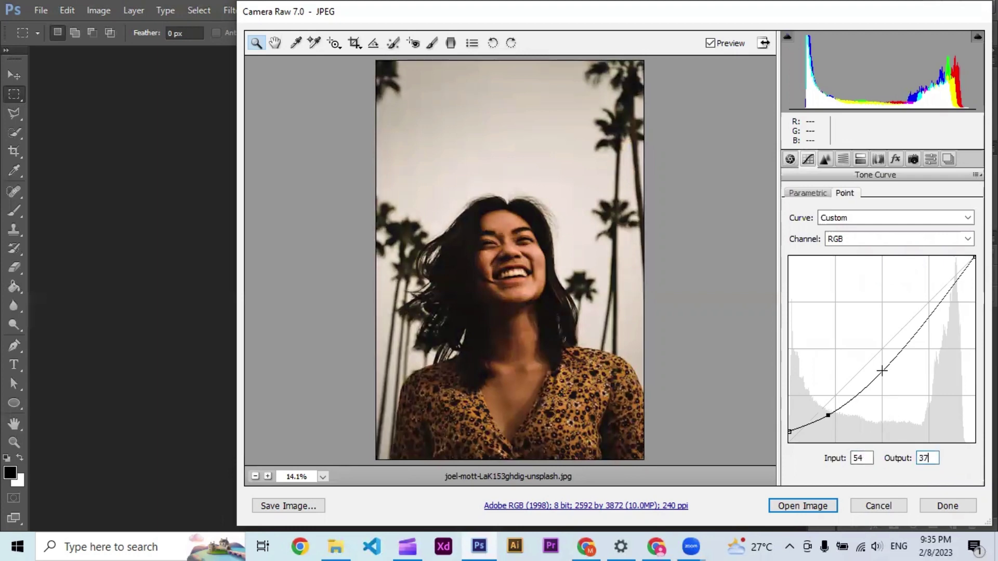
- Add a midtone point at output 127 and a highlight point at input 194, output 192
drag(882, 372, 882, 370)
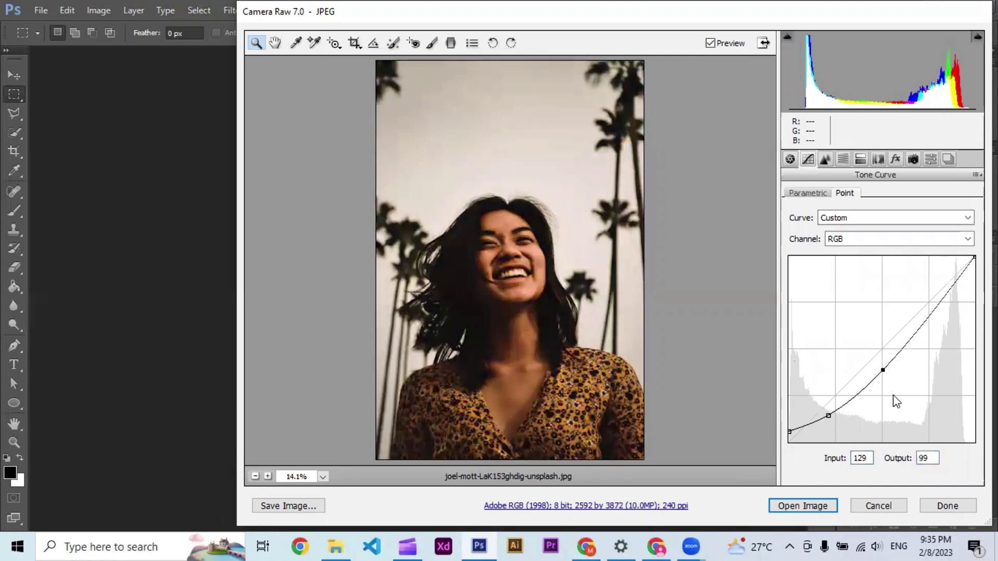
double_click(930, 458)
text(12)
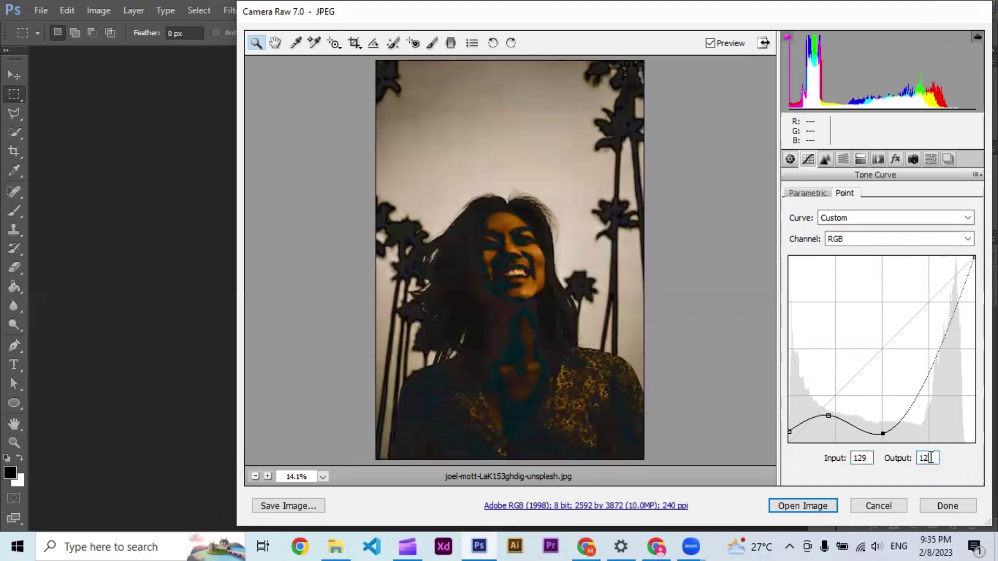
text(7)
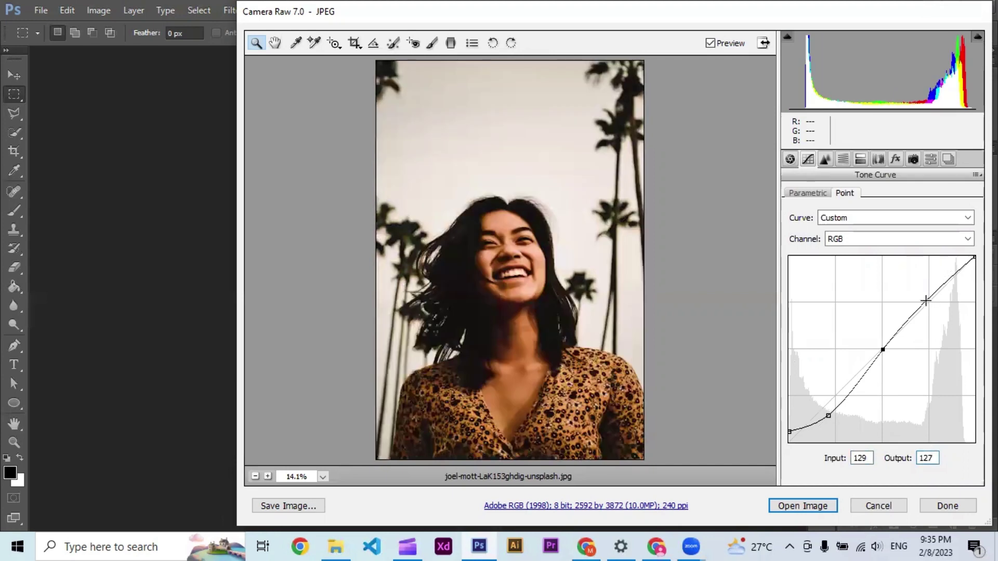
click(926, 303)
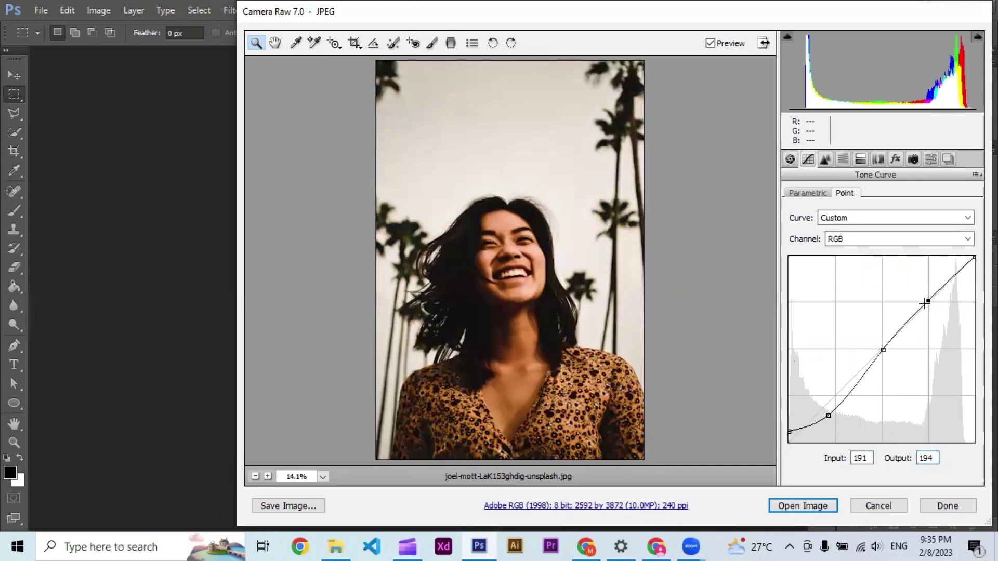
click(868, 456)
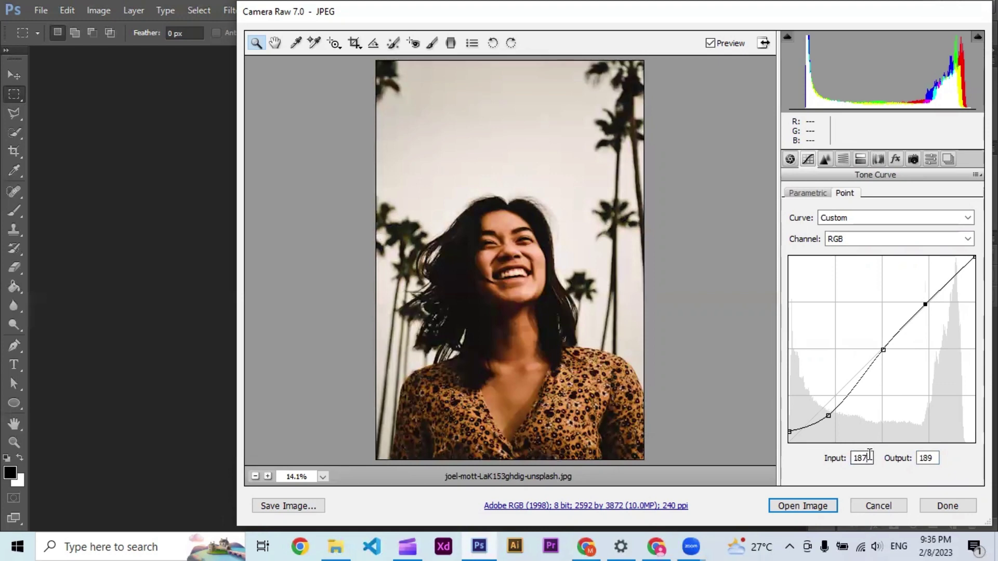
key(BackSpace)
key(BackSpace)
text(94)
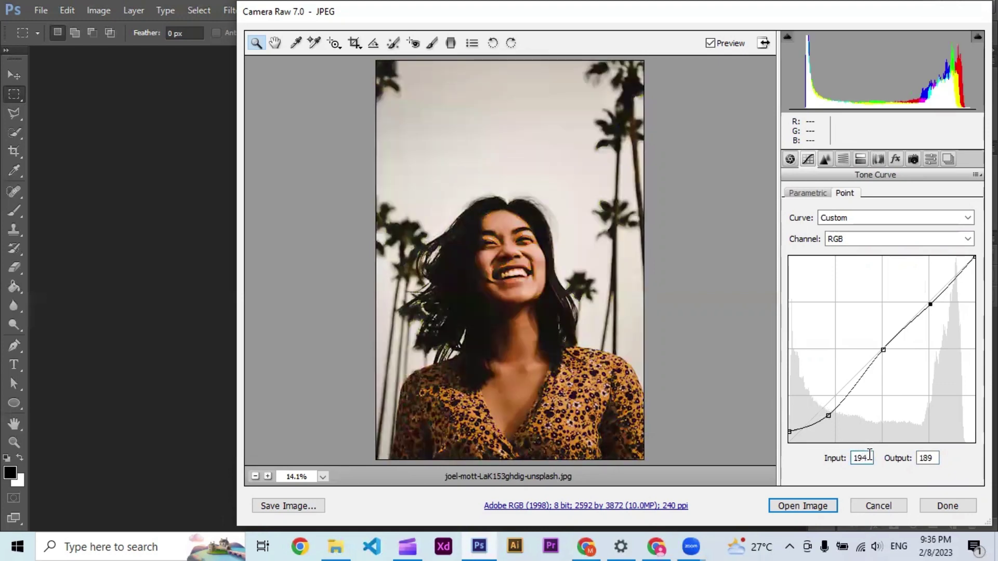
key(Tab)
text(192)
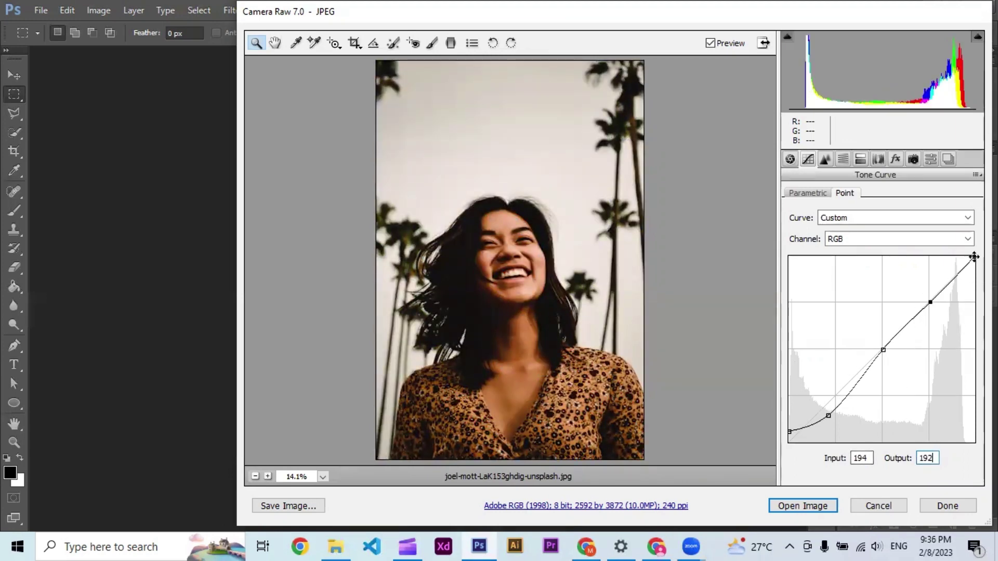
- Lower the curve's top endpoint to input 255, output 241
drag(973, 257, 974, 262)
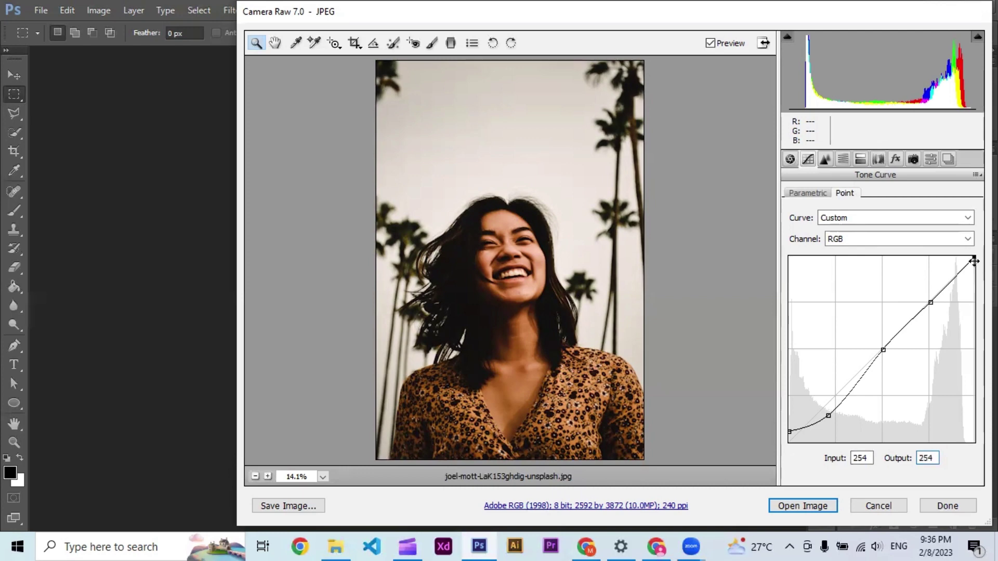
double_click(872, 461)
text(255)
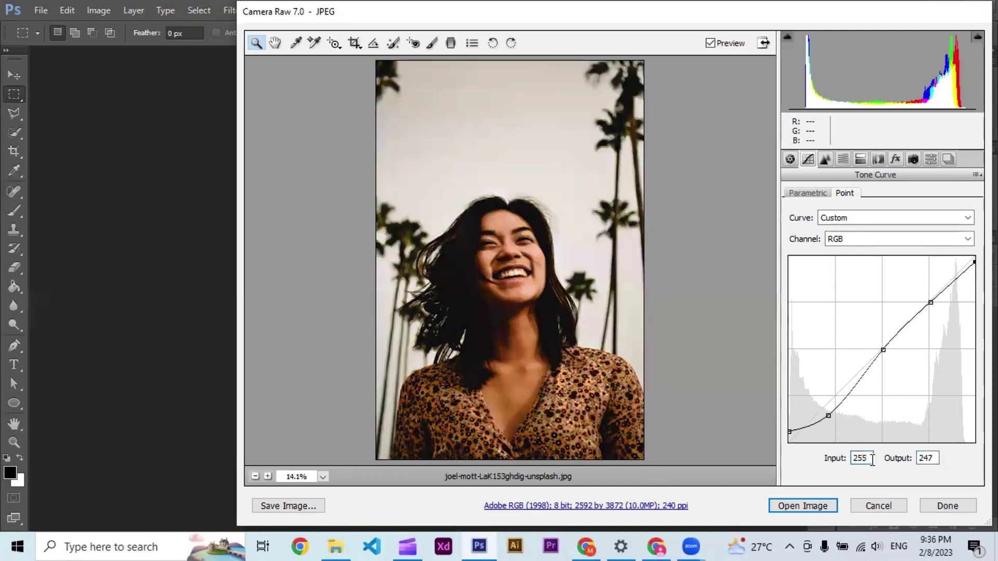
key(Tab)
text(241)
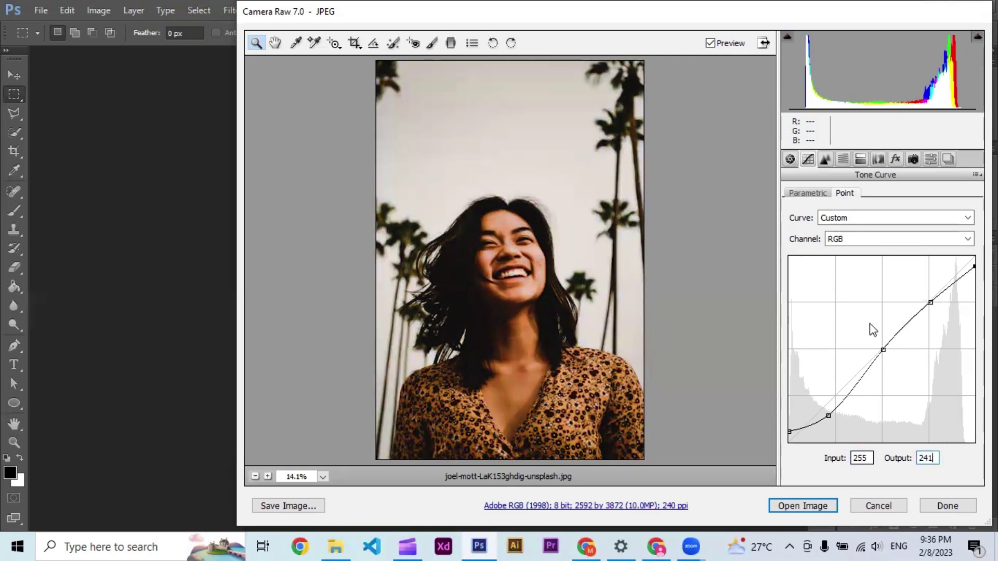
- Shift the Oranges and Yellows hue each by +13 in HSL
click(841, 160)
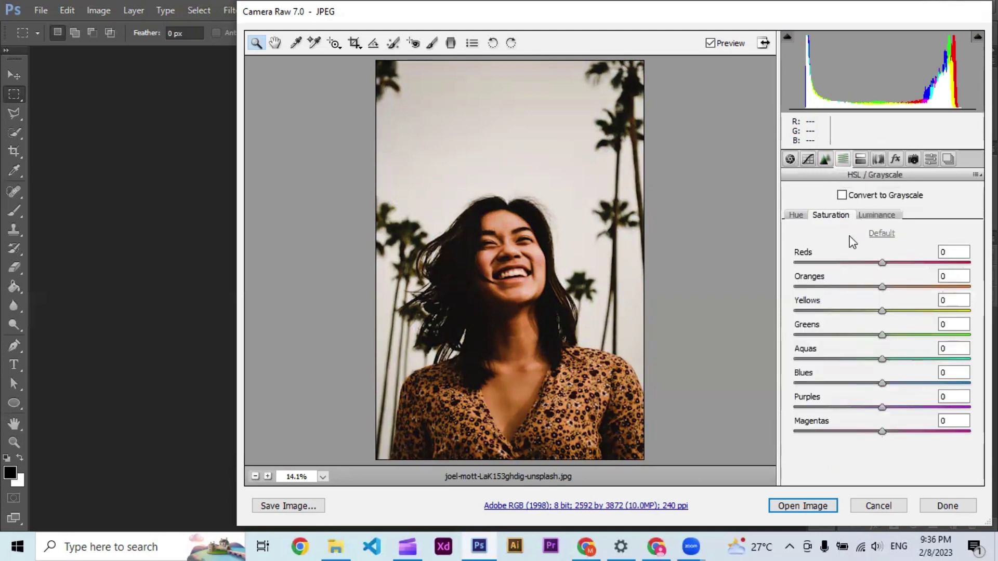
click(795, 215)
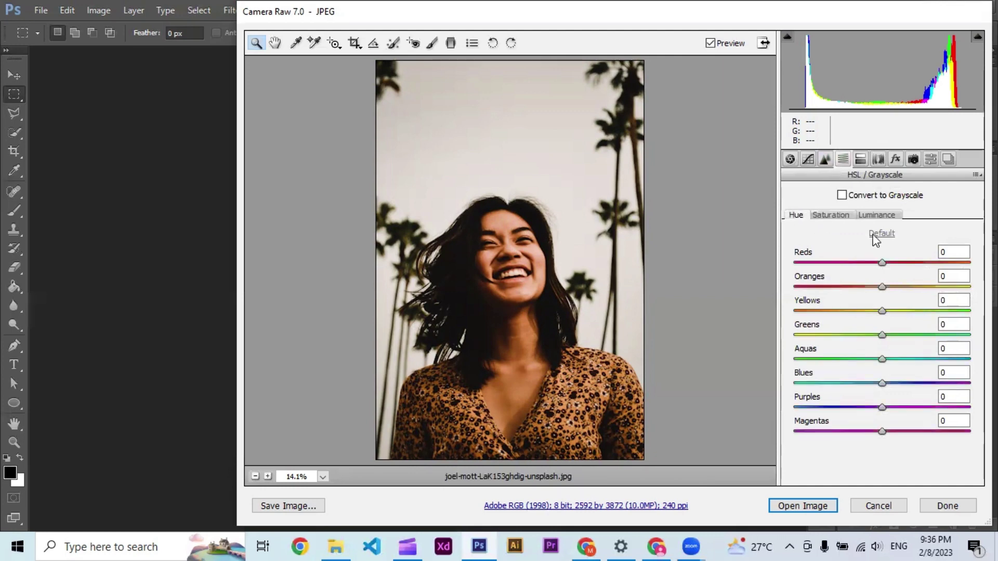
click(951, 277)
text(13)
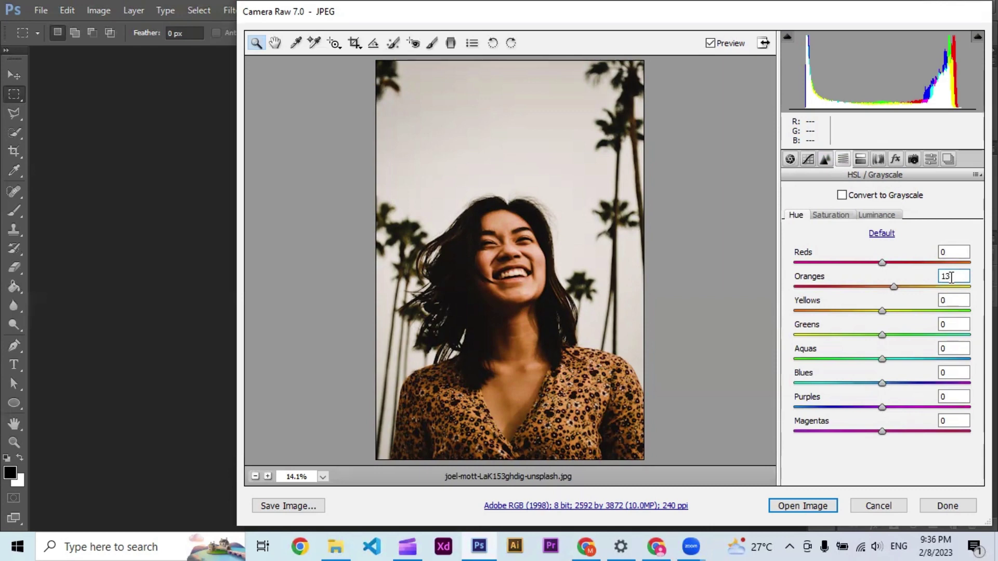
key(Tab)
text(13)
key(Tab)
key(Tab)
key(Tab)
key(Tab)
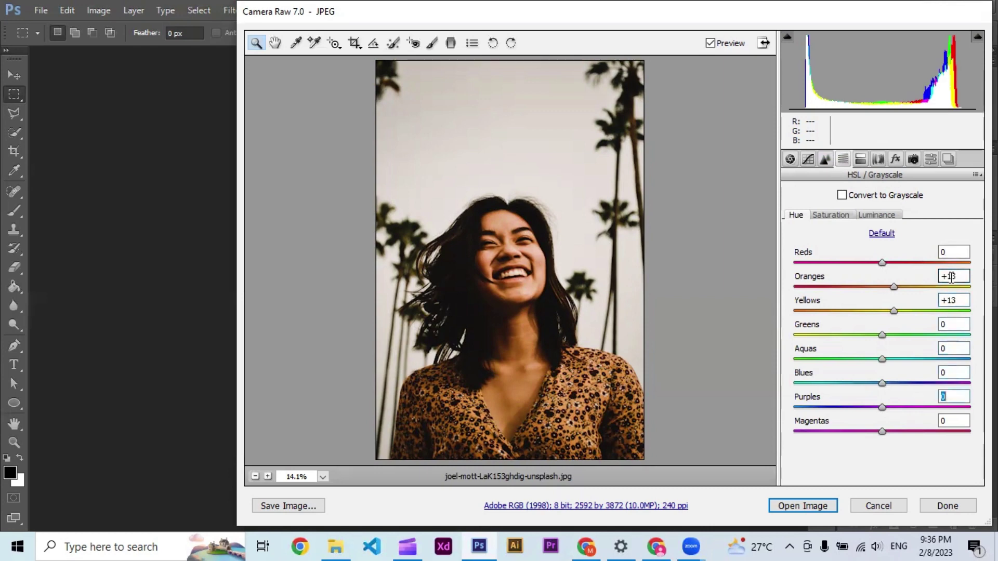
- Cut saturation: Oranges −50, Yellows −51, Greens, Aquas and Blues −50
click(837, 220)
click(954, 278)
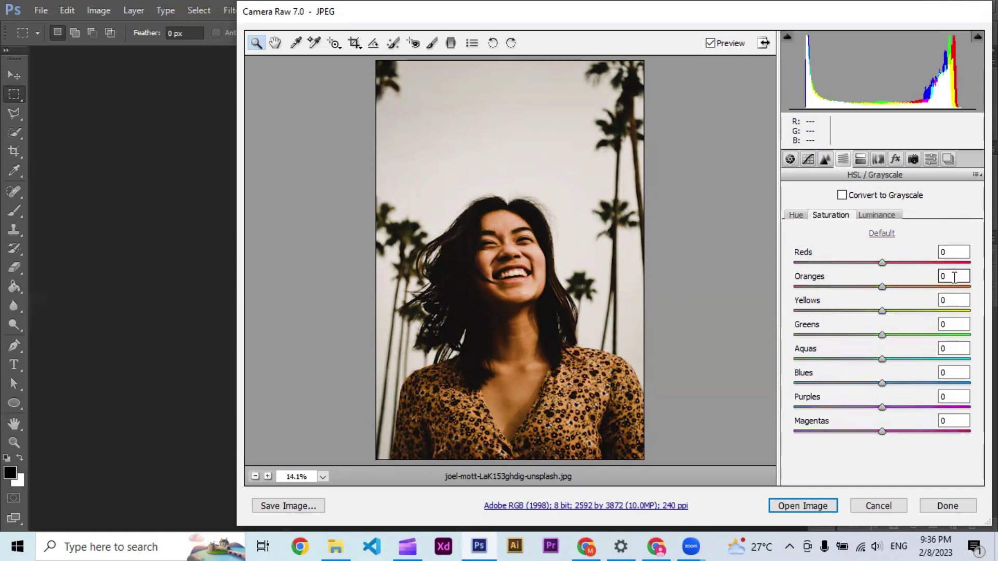
key(BackSpace)
text(-)
text(50)
key(Tab)
text(-)
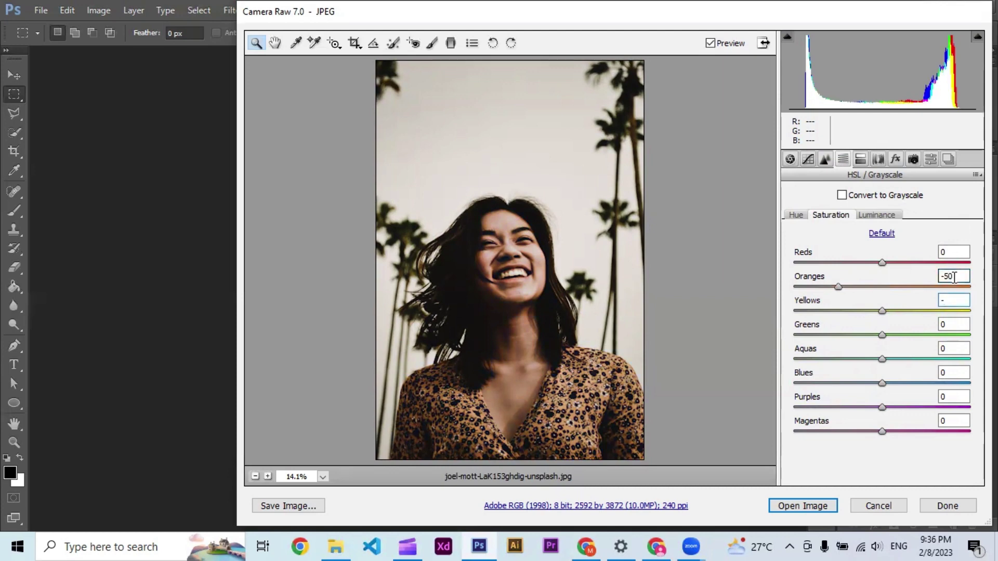
text(51)
key(Tab)
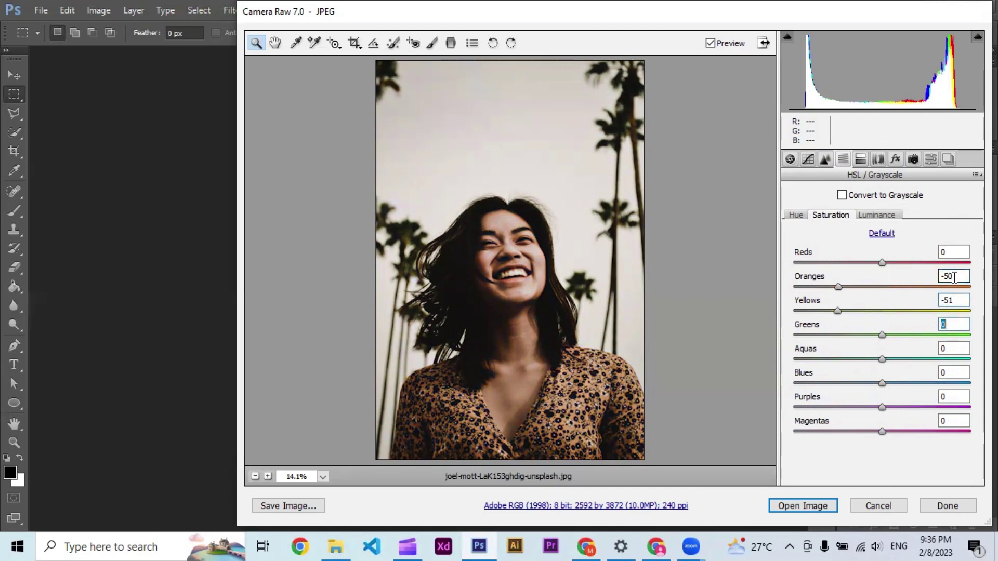
key(BackSpace)
text(50)
key(Tab)
text(-)
text(50)
key(Tab)
text(-)
text(50)
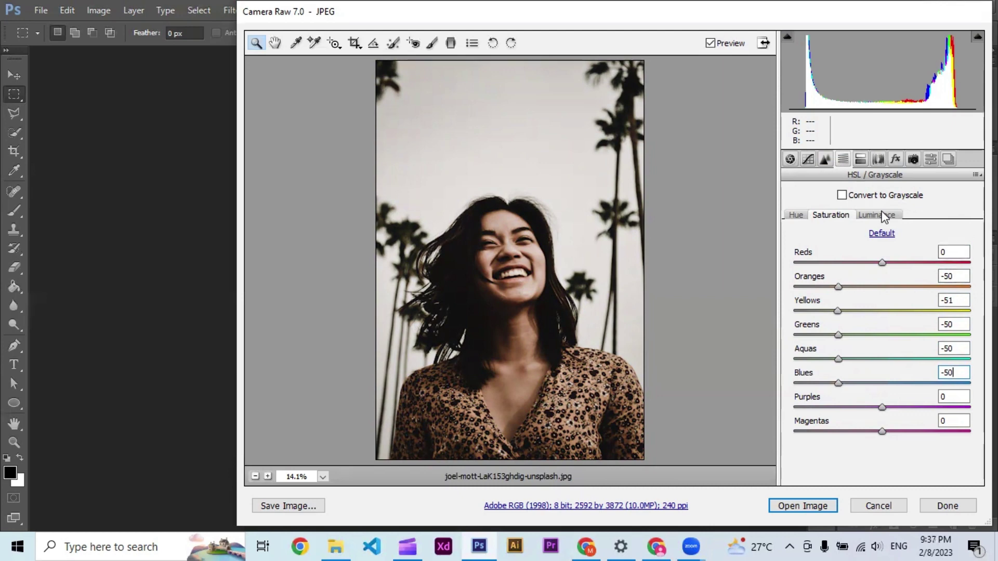
- Darken luminance of Oranges to −10 and Yellows to −20
click(884, 217)
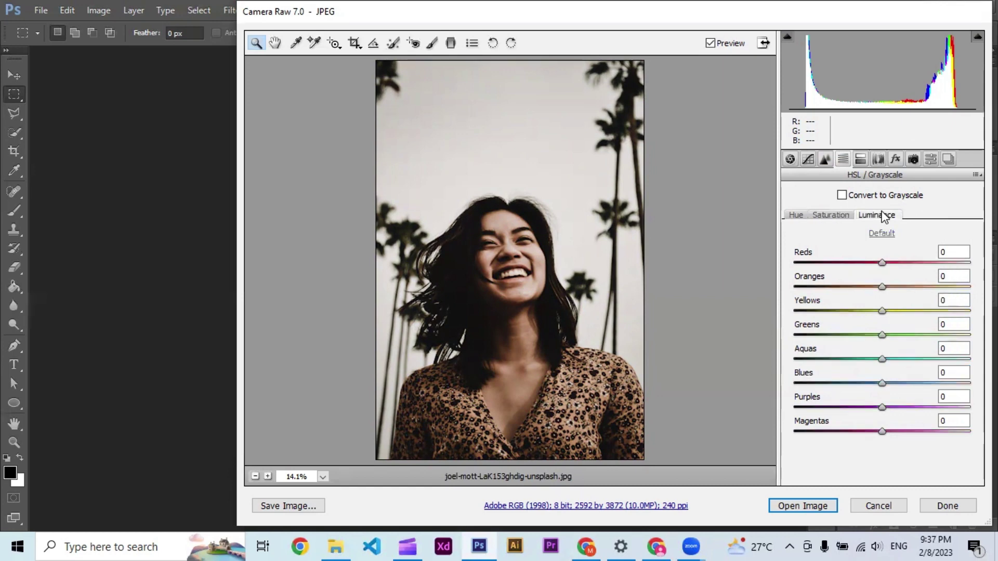
click(951, 276)
key(BackSpace)
text(-)
text(10)
key(Tab)
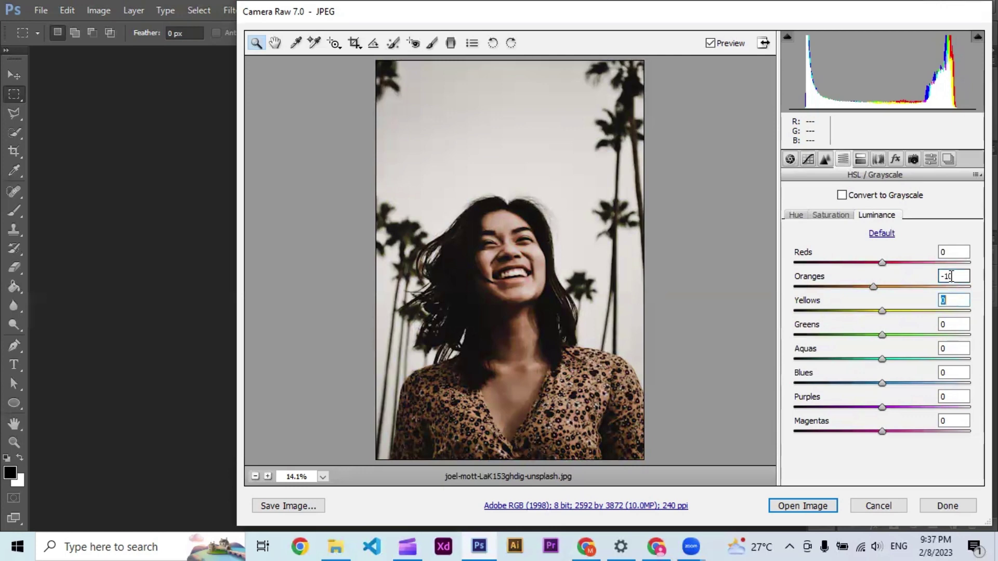
text(-20)
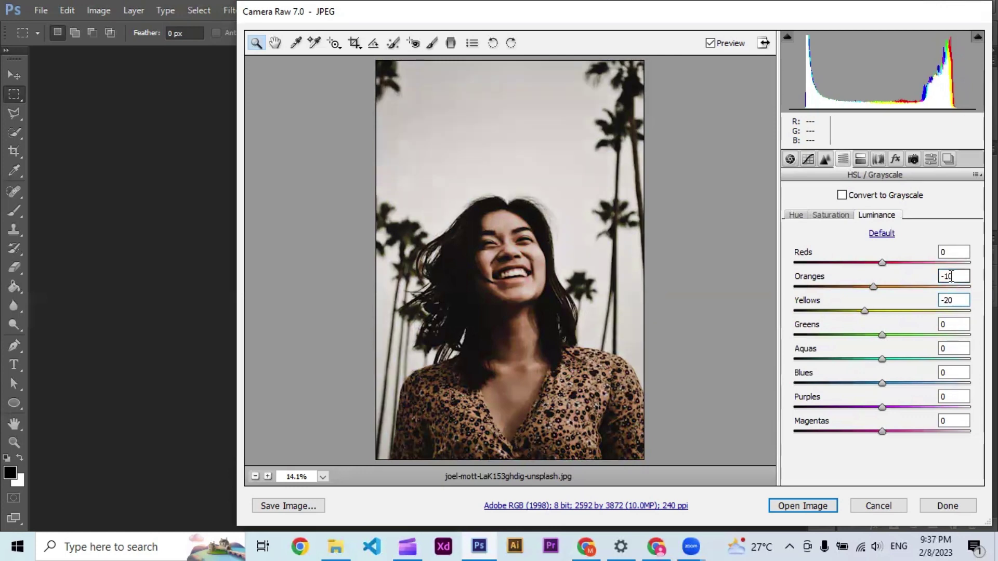
key(Tab)
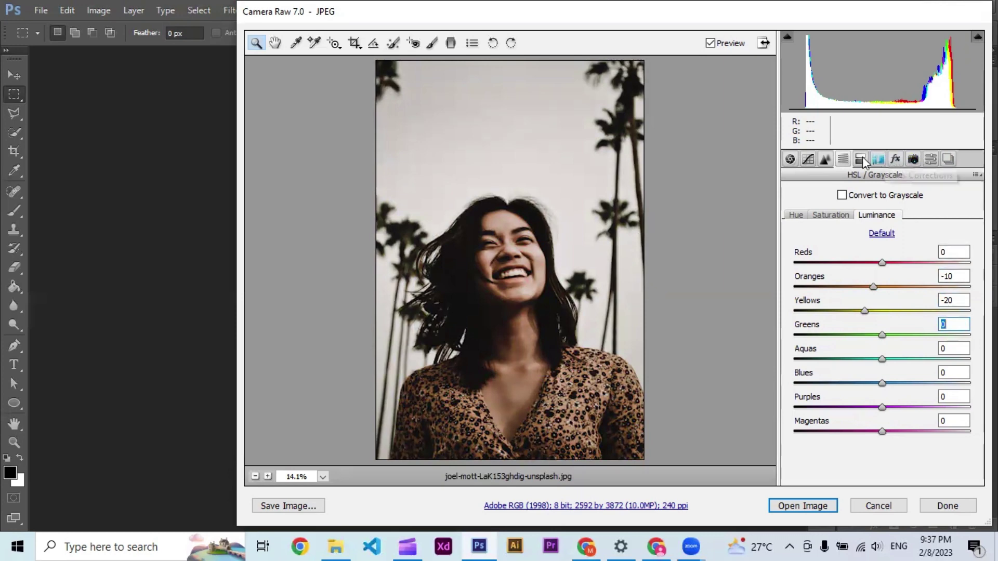
- Tint split-toning highlights to hue 182, saturation 10
click(878, 158)
click(951, 204)
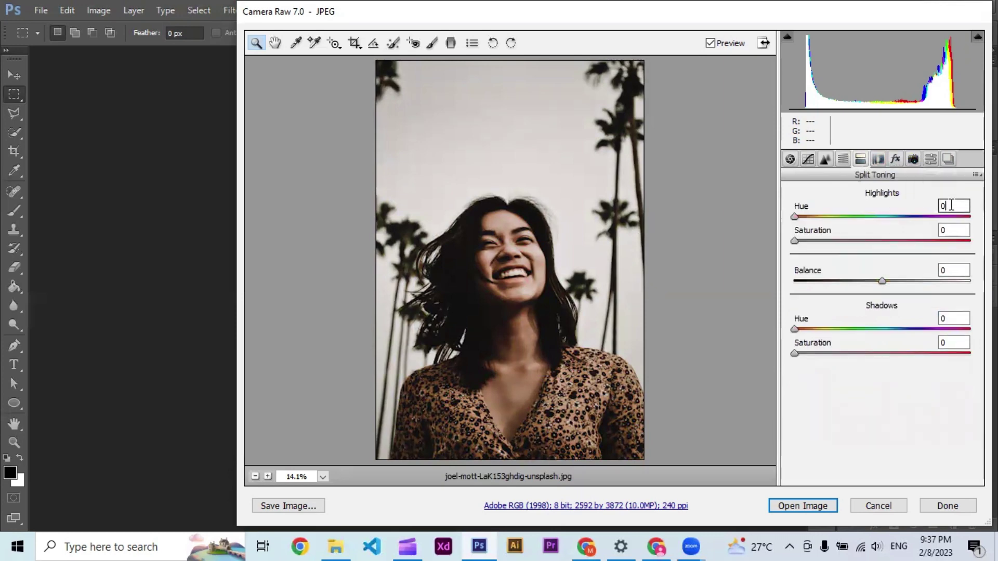
key(BackSpace)
text(1)
text(80)
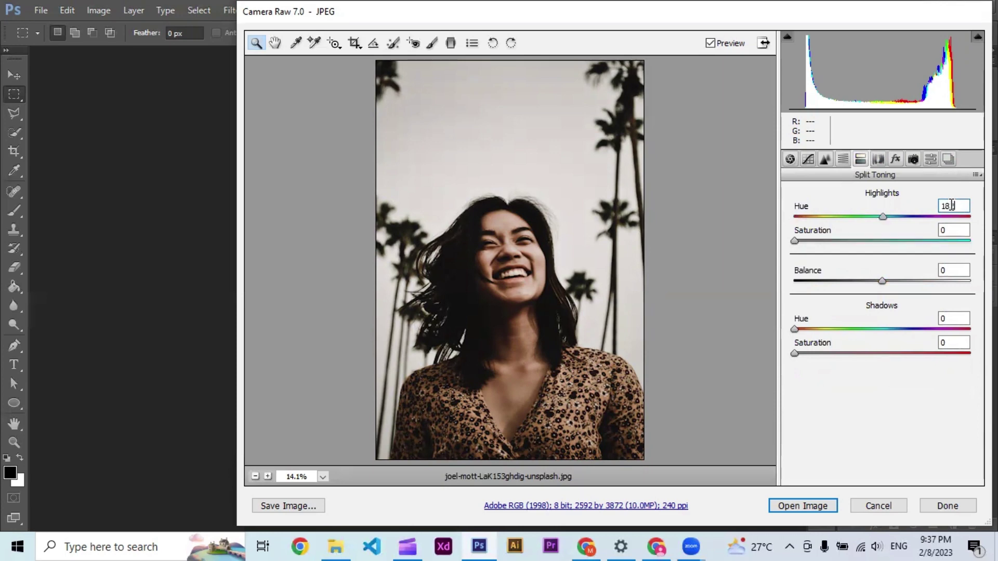
key(Tab)
text(1)
text(0)
key(Tab)
- Set split-toning shadows to hue 38, saturation 20, with balance 0
text(38)
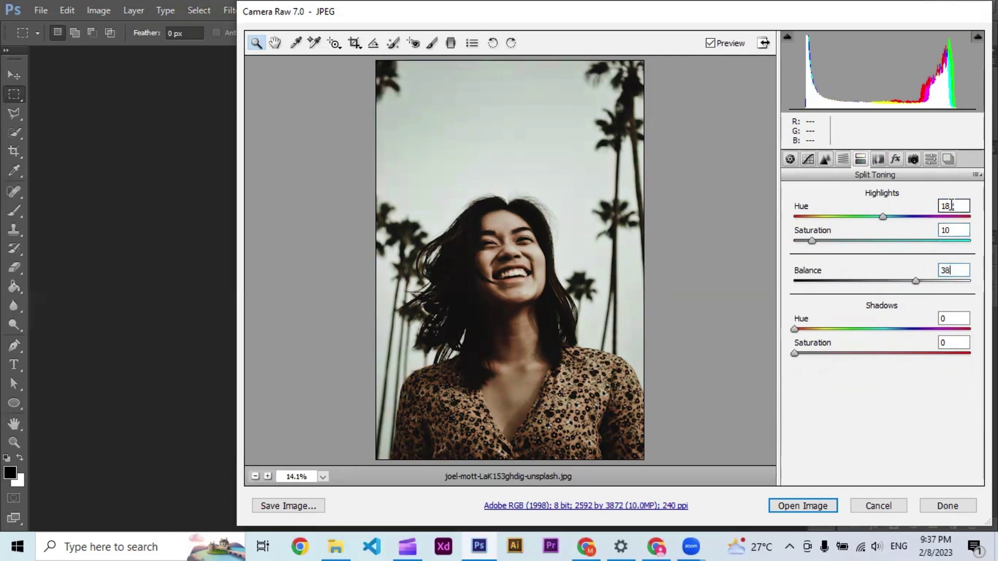
key(Tab)
text(38)
key(Tab)
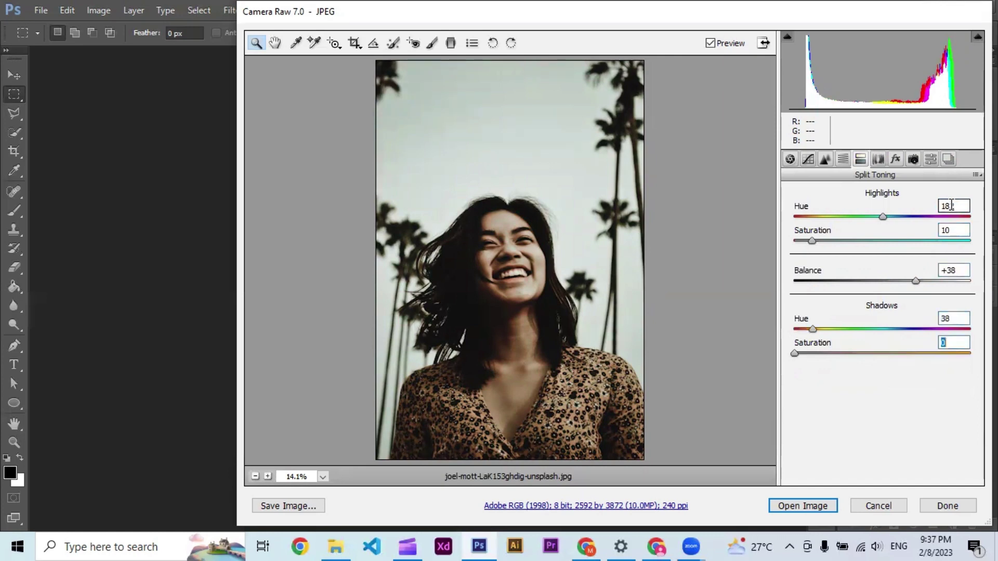
text(20)
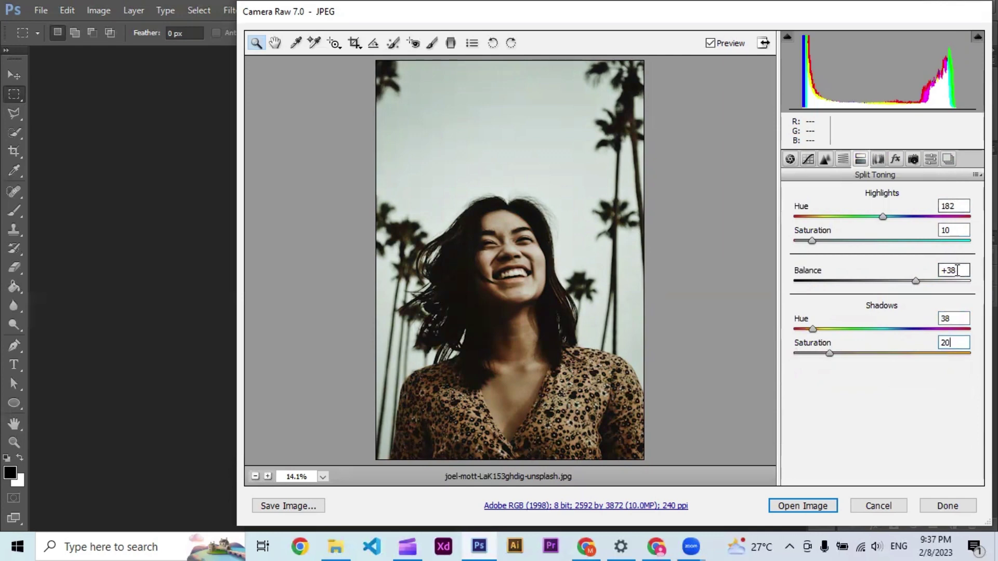
double_click(956, 270)
text(0)
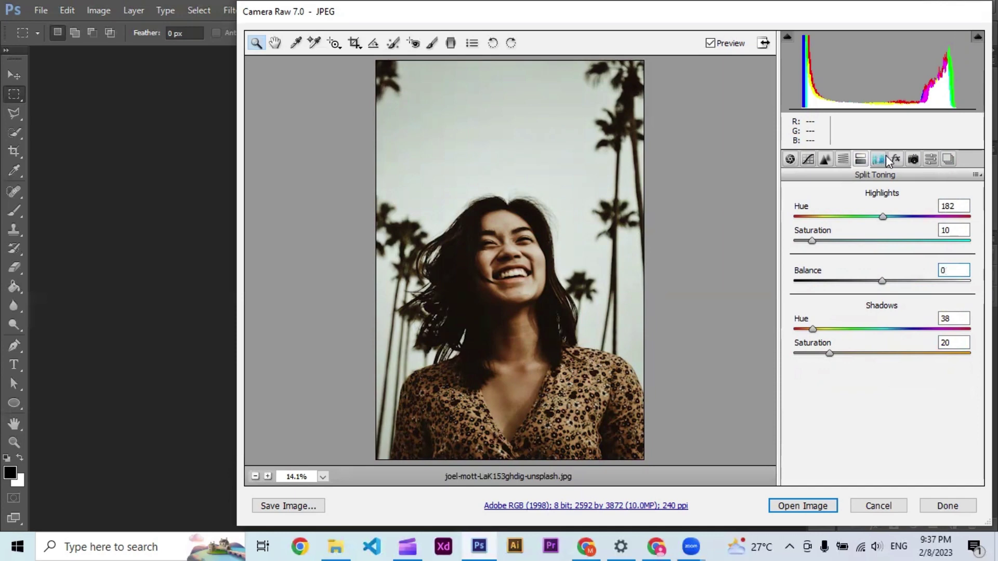
click(910, 161)
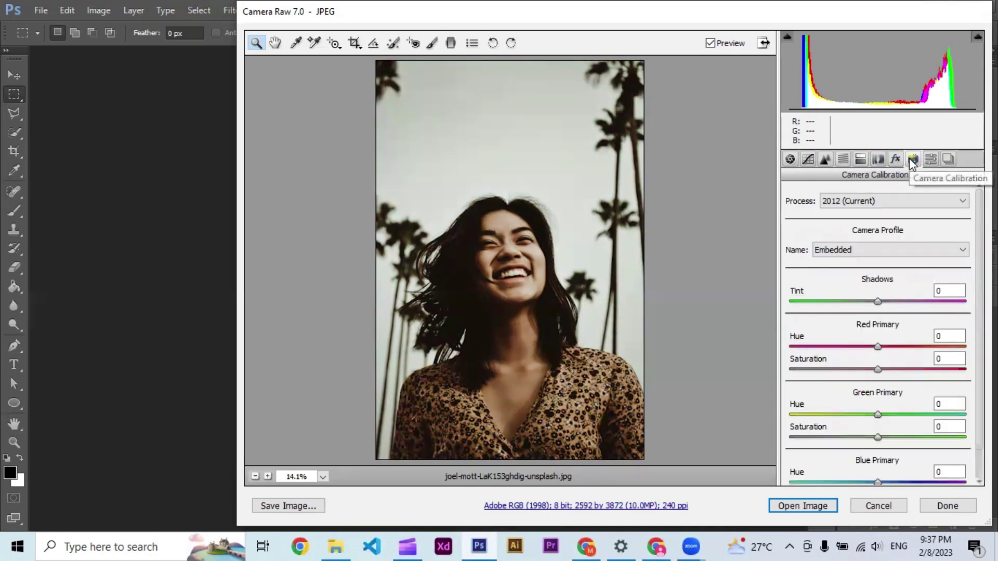
- Set the Green Primary hue to −100 in Camera Calibration
click(949, 292)
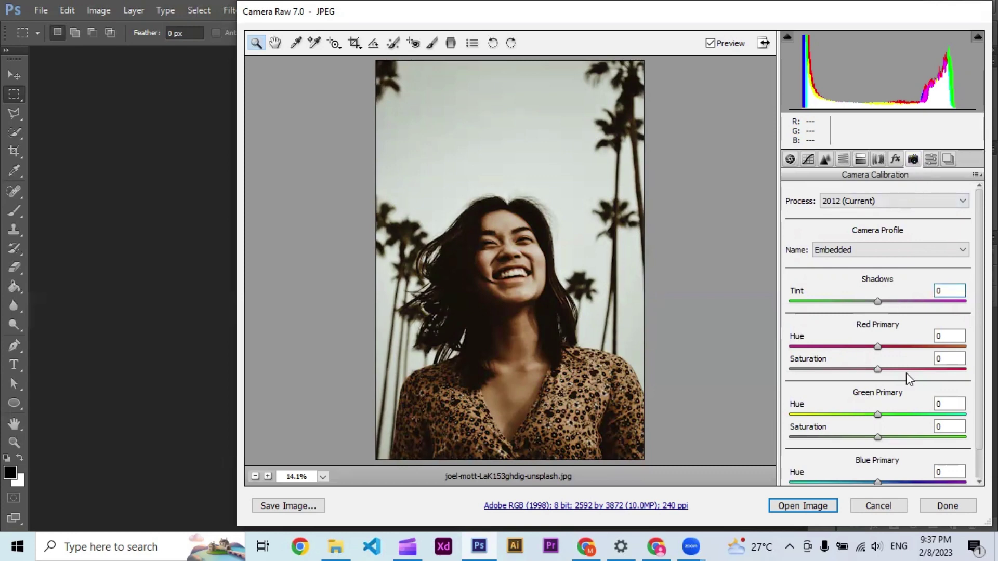
scroll(908, 378, down, 1)
click(944, 372)
text(-1)
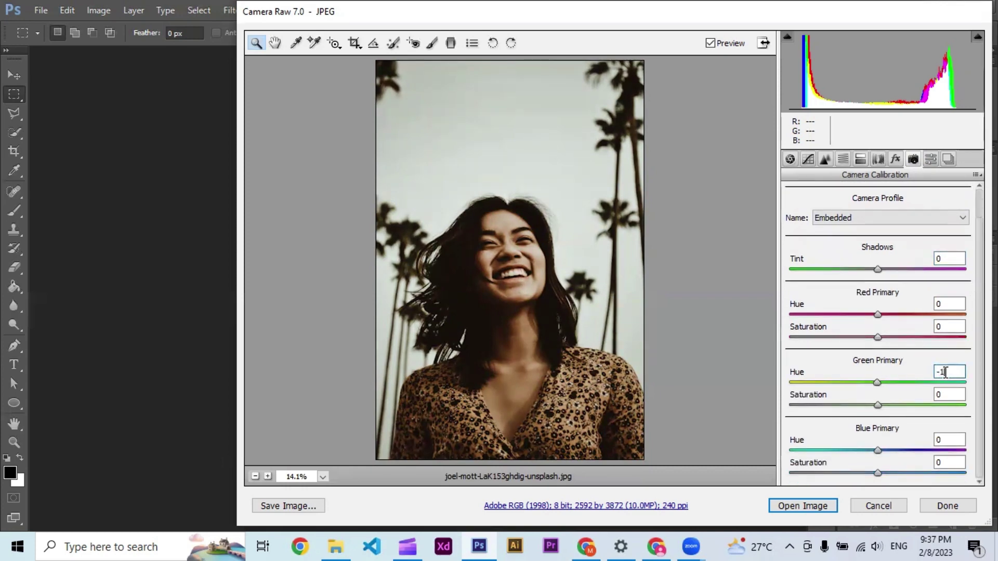
text(00)
key(Tab)
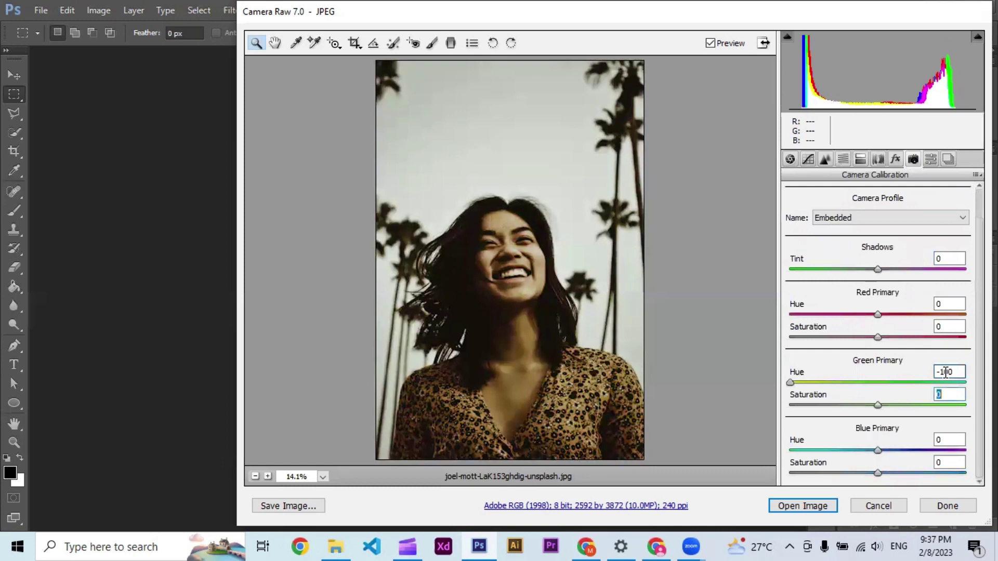
text(-)
text(1)
key(BackSpace)
- Set Blue Primary hue and saturation to −100, then toggle Preview to compare
click(947, 439)
key(BackSpace)
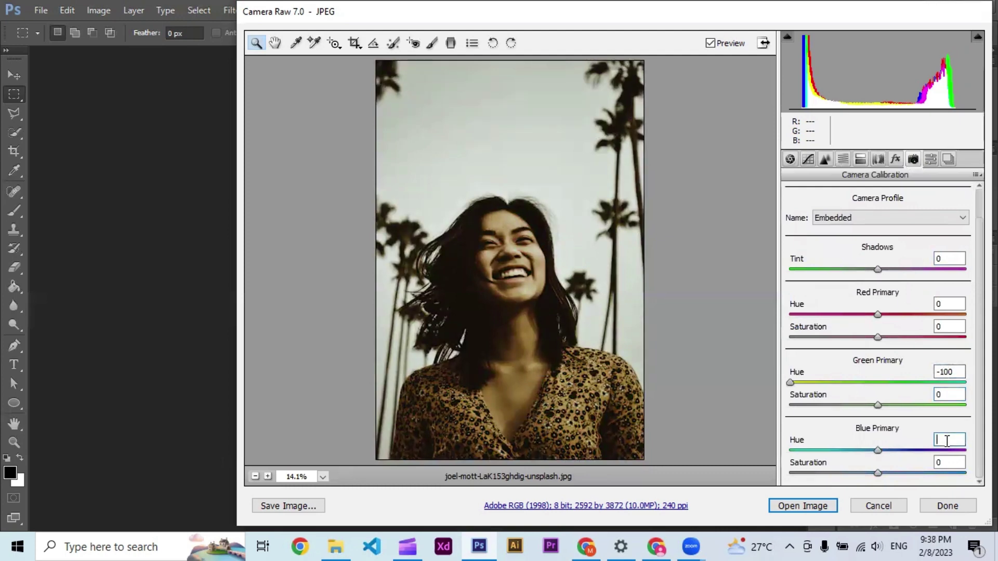
text(-100)
key(Tab)
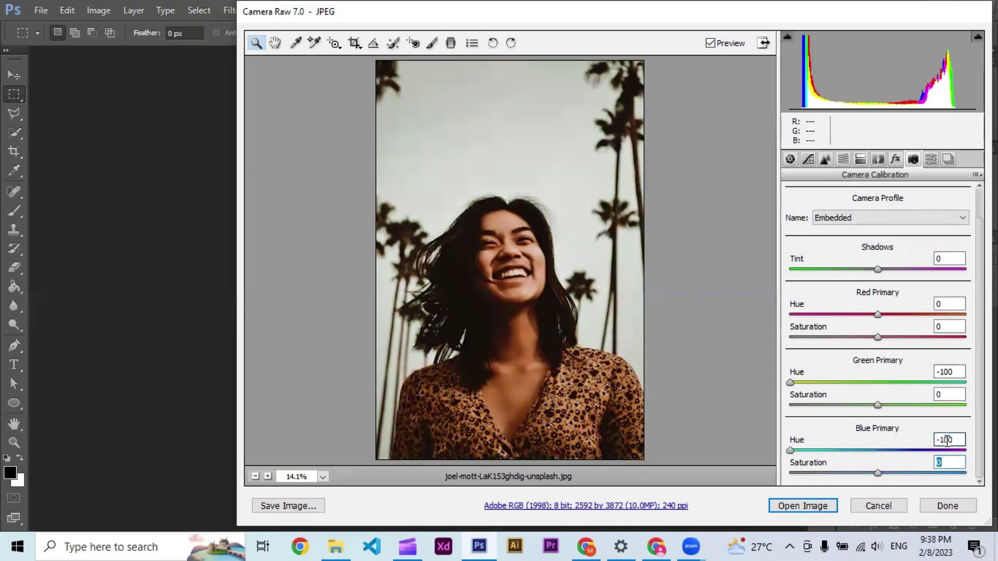
text(-100)
click(711, 44)
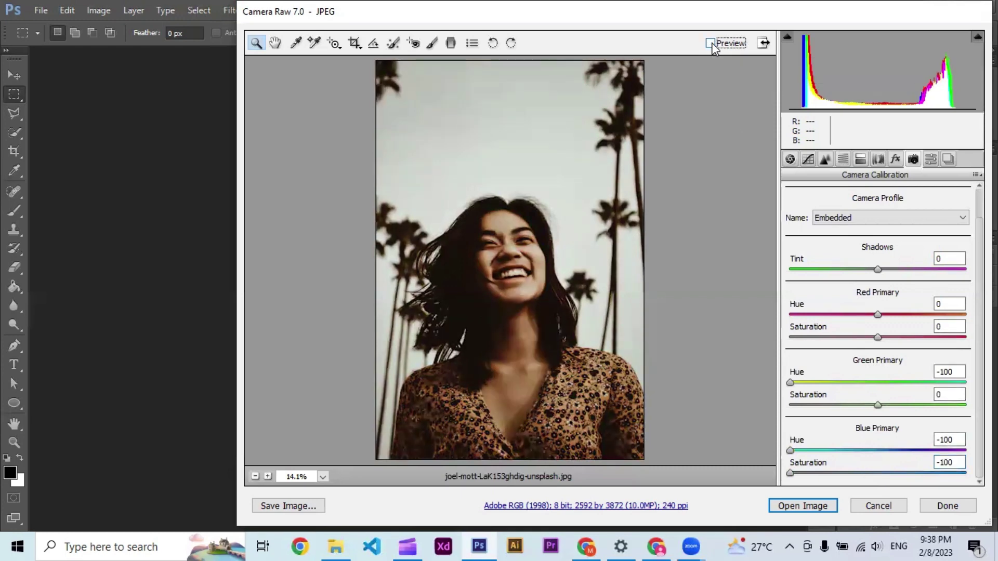
click(710, 43)
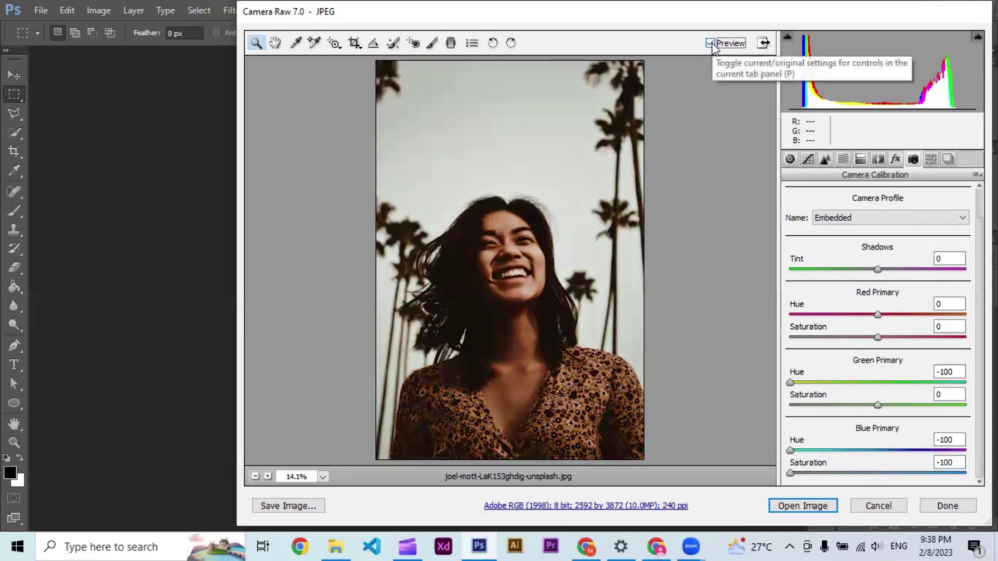
- Save all current settings from the Presets panel as 'Dark Gold Color Effect'
click(929, 159)
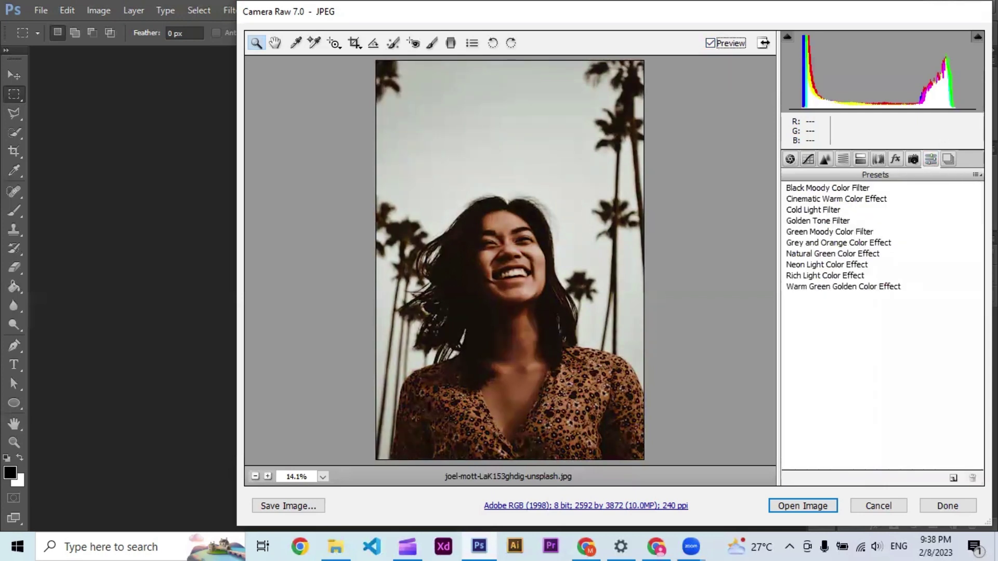
click(976, 174)
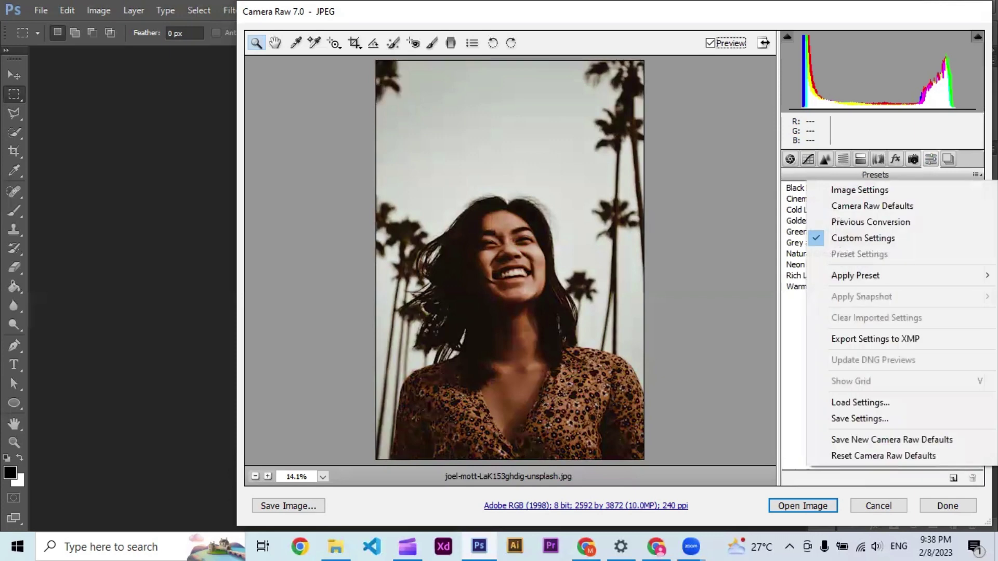
click(878, 418)
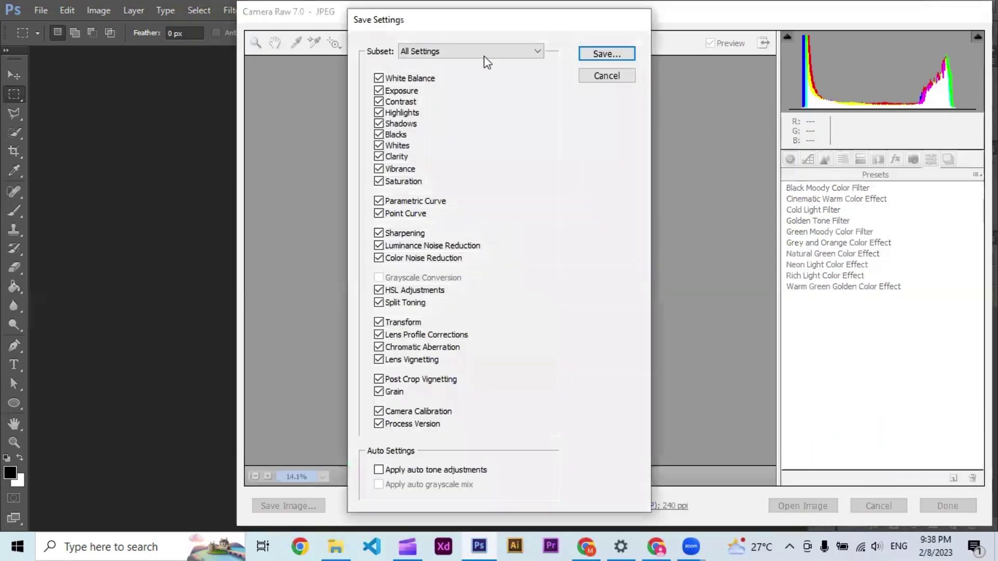
click(590, 49)
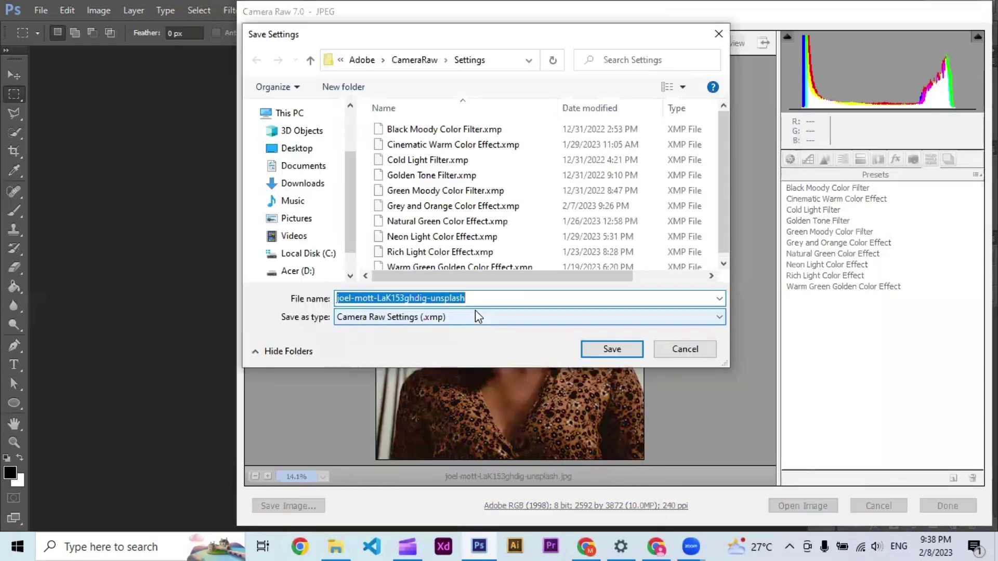
text(Dark )
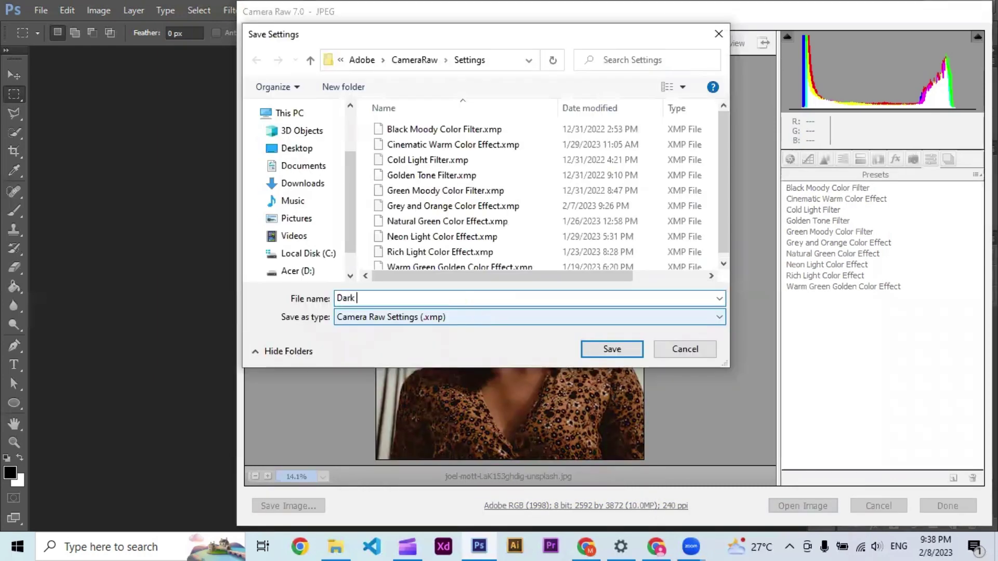
text(Gold Color)
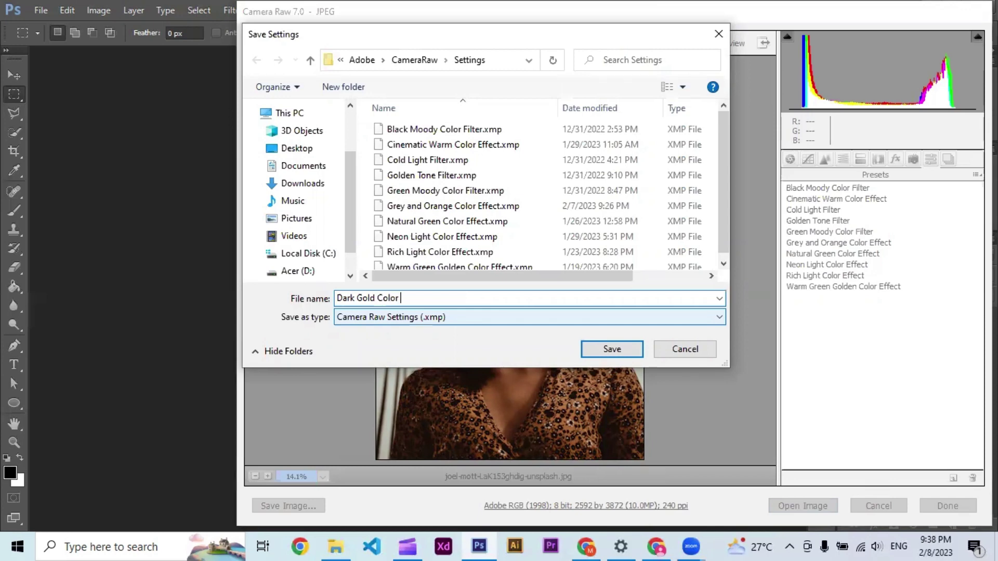
text( Effect)
key(Return)
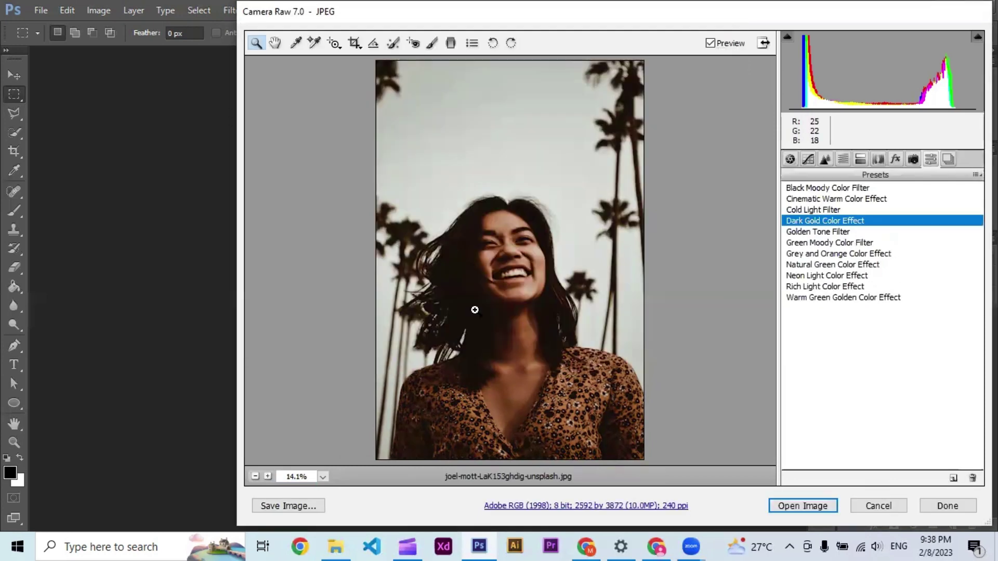
- Open the edited portrait in Photoshop, then load the dark-sweater portrait into Camera Raw
click(802, 506)
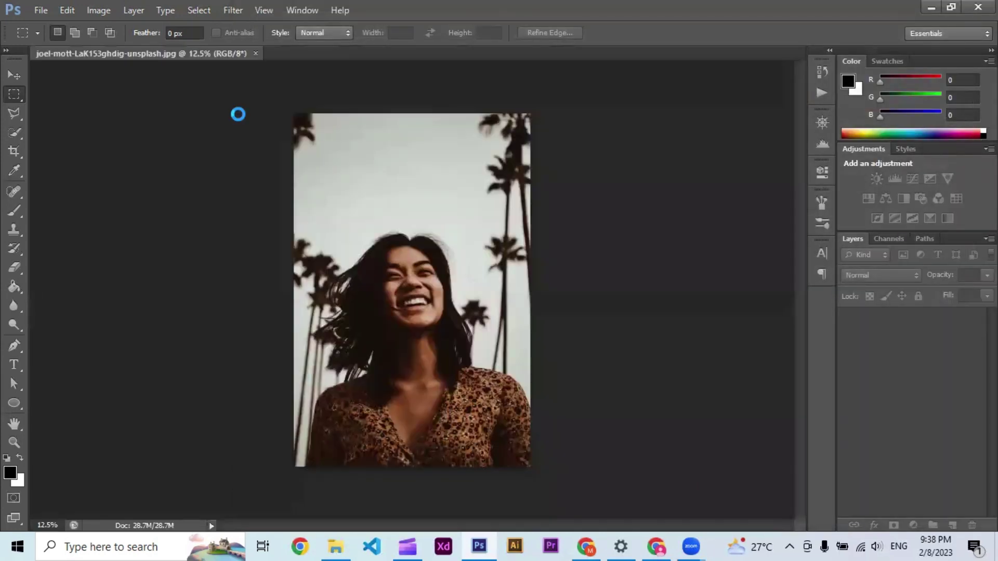
click(48, 9)
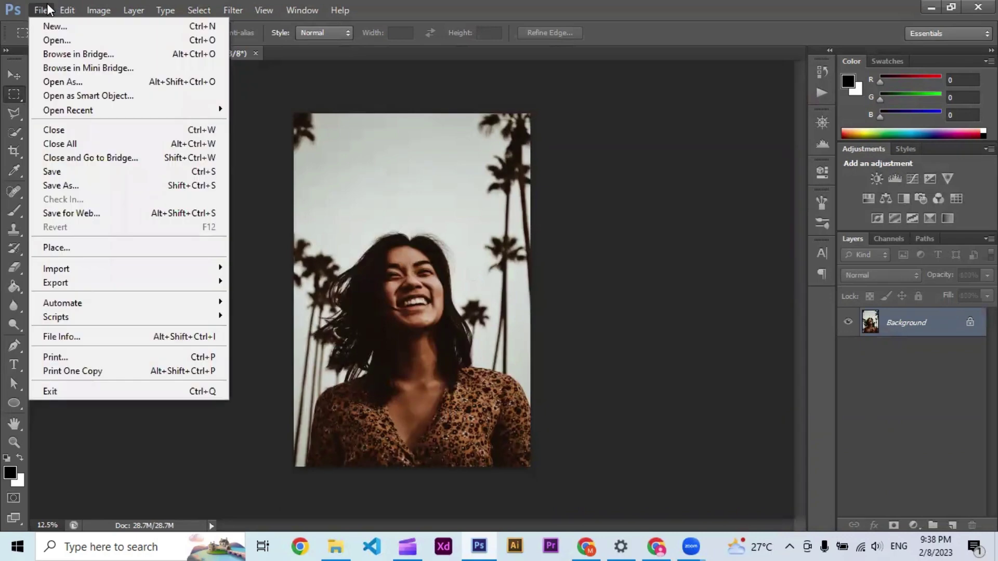
click(62, 34)
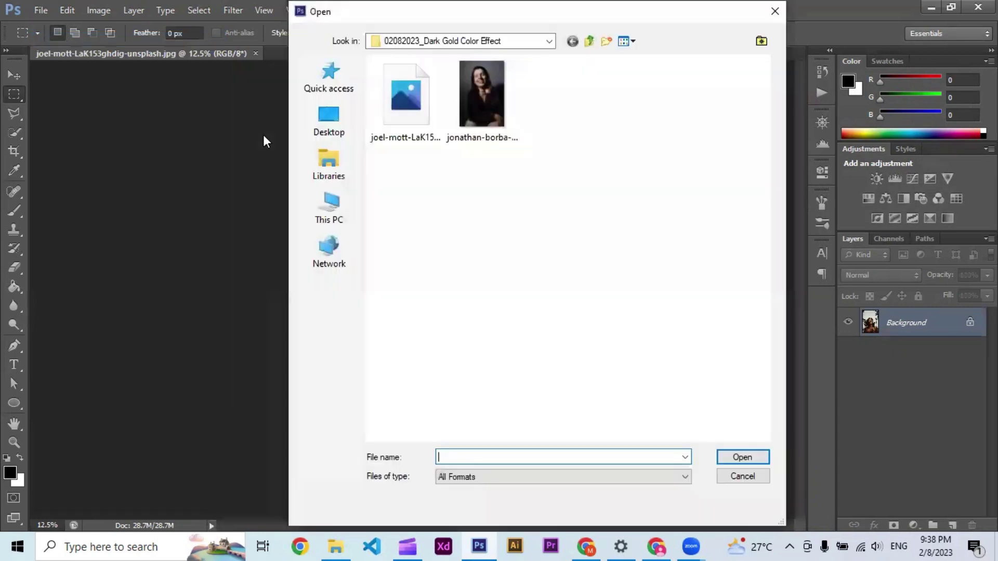
click(464, 122)
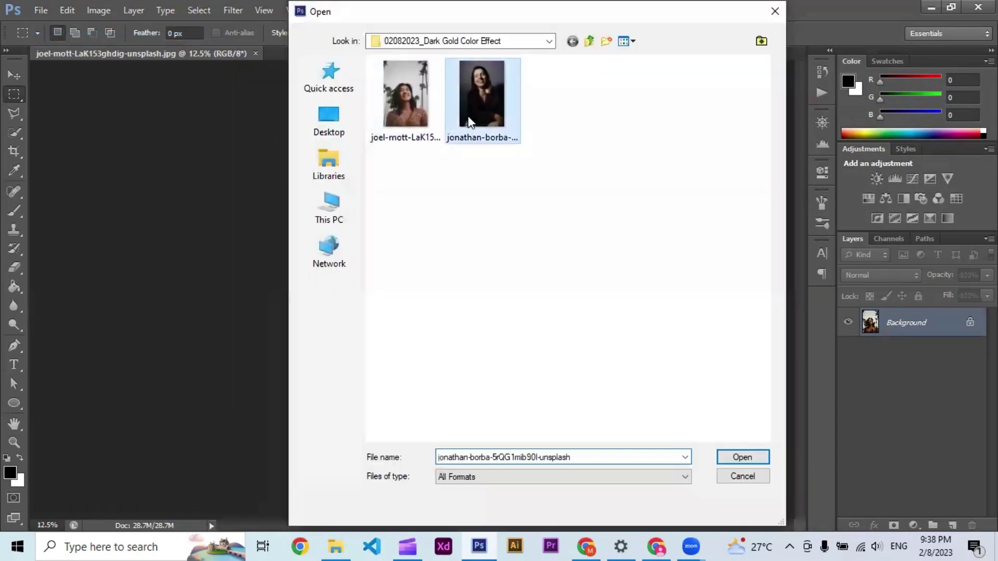
click(744, 460)
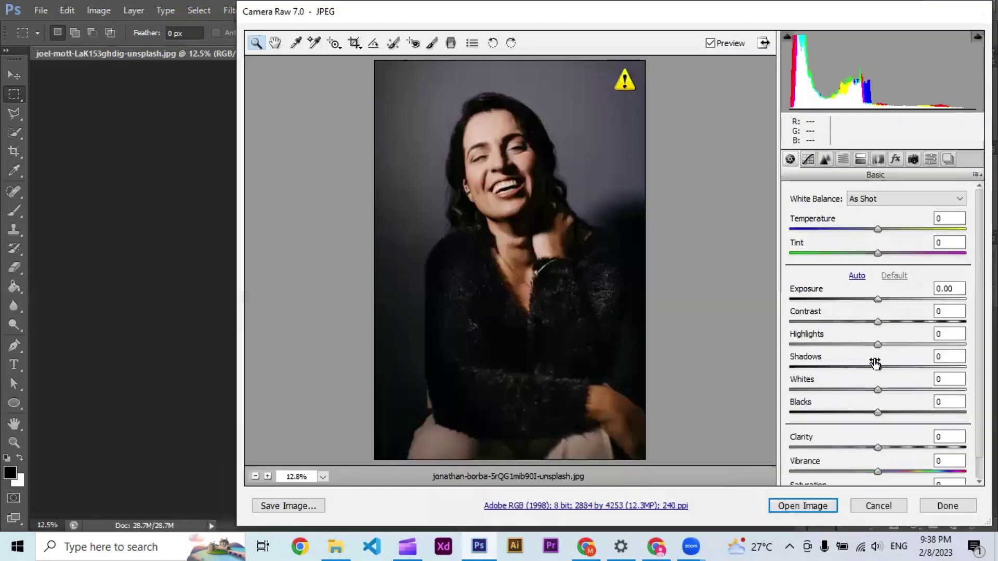
- Apply the Dark Gold Color Effect preset, compare via Preview, and open the portrait
click(930, 159)
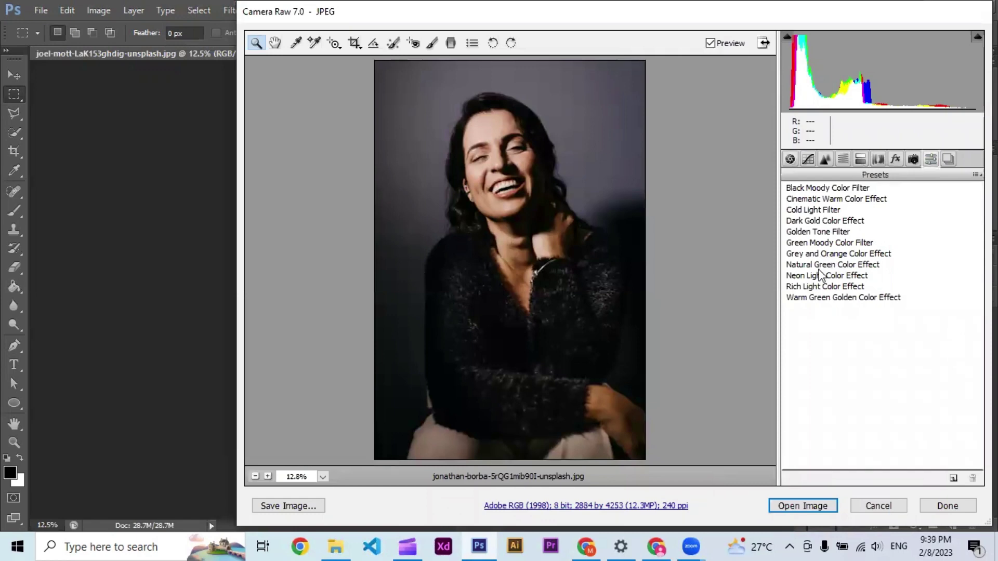
click(825, 223)
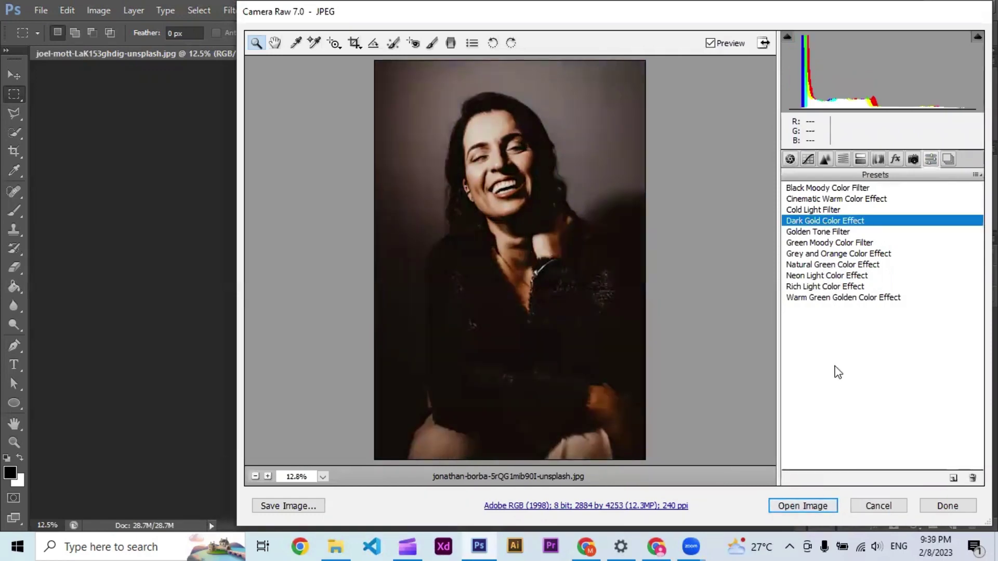
click(710, 43)
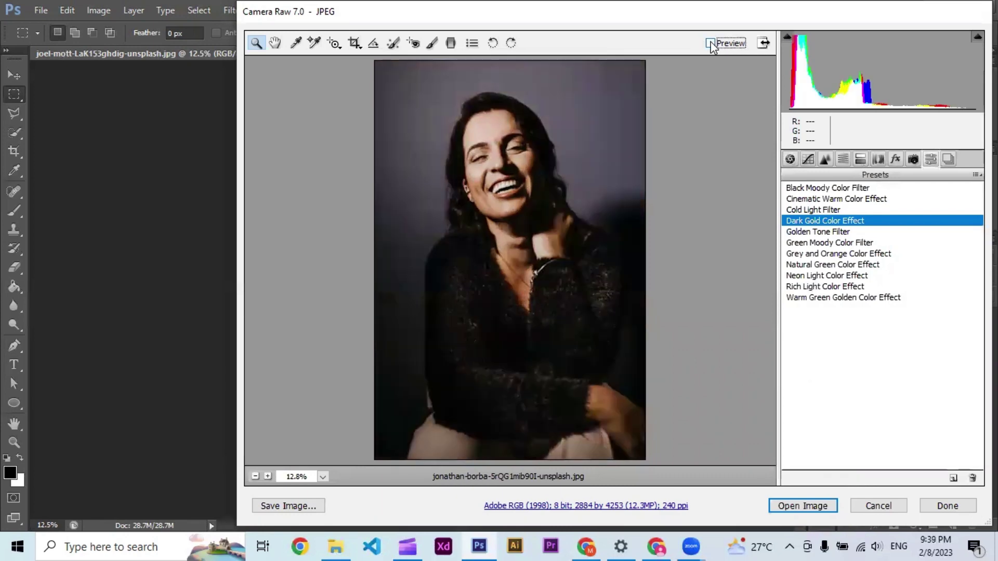
click(710, 43)
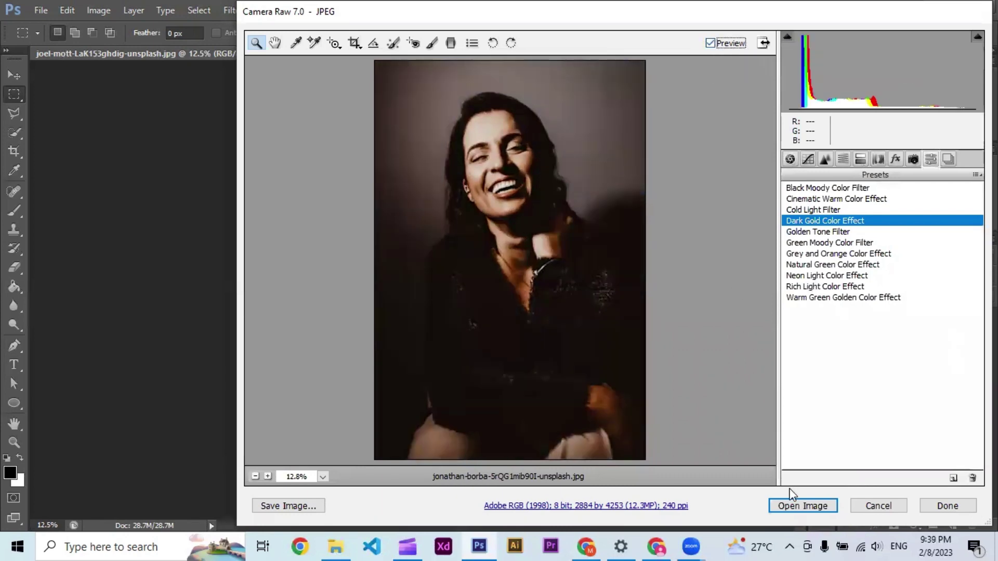
click(806, 504)
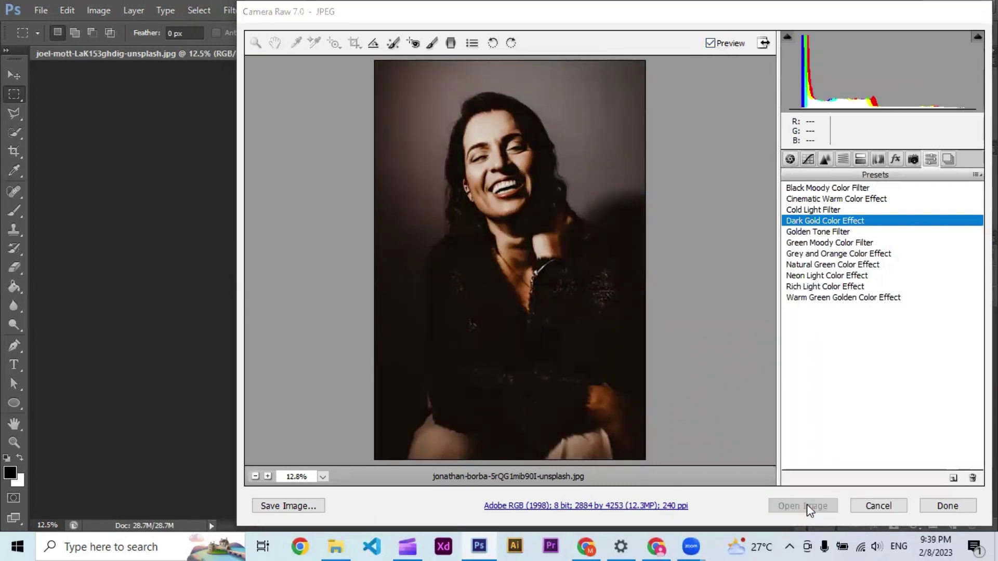